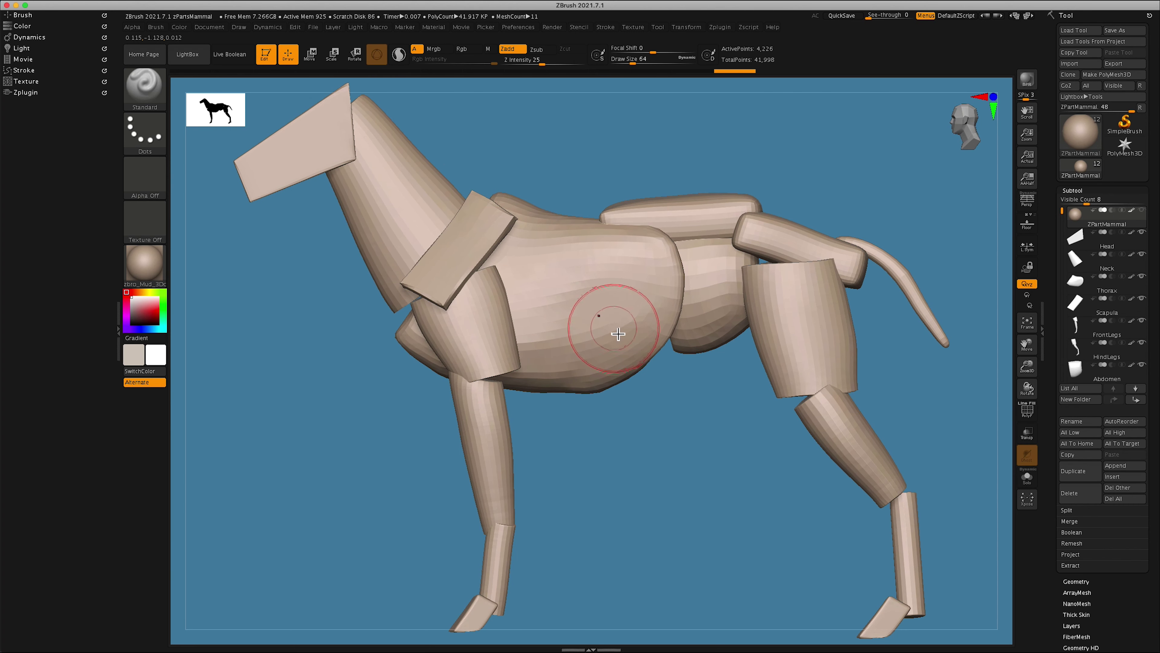
Shrink the Thorax and slide the Abdomen and HindLegs pieces forward under the body
left_click_drag(541, 296, 552, 259)
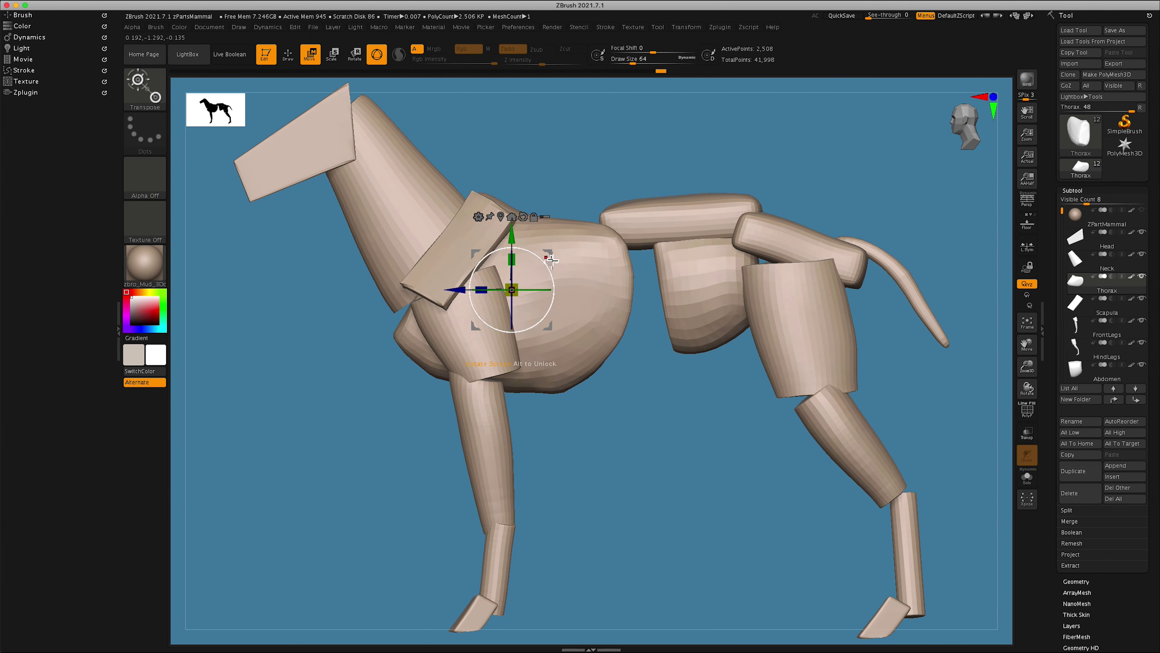
left_click(691, 294)
left_click_drag(654, 268, 627, 268)
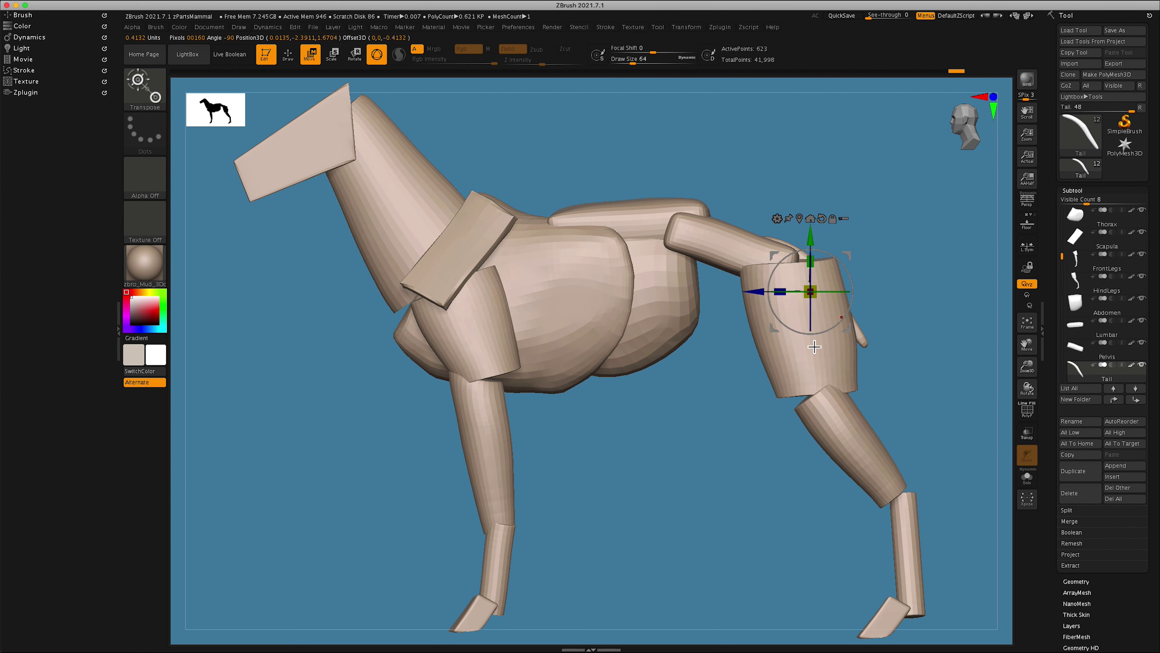
left_click(797, 248)
left_click_drag(786, 450, 699, 450)
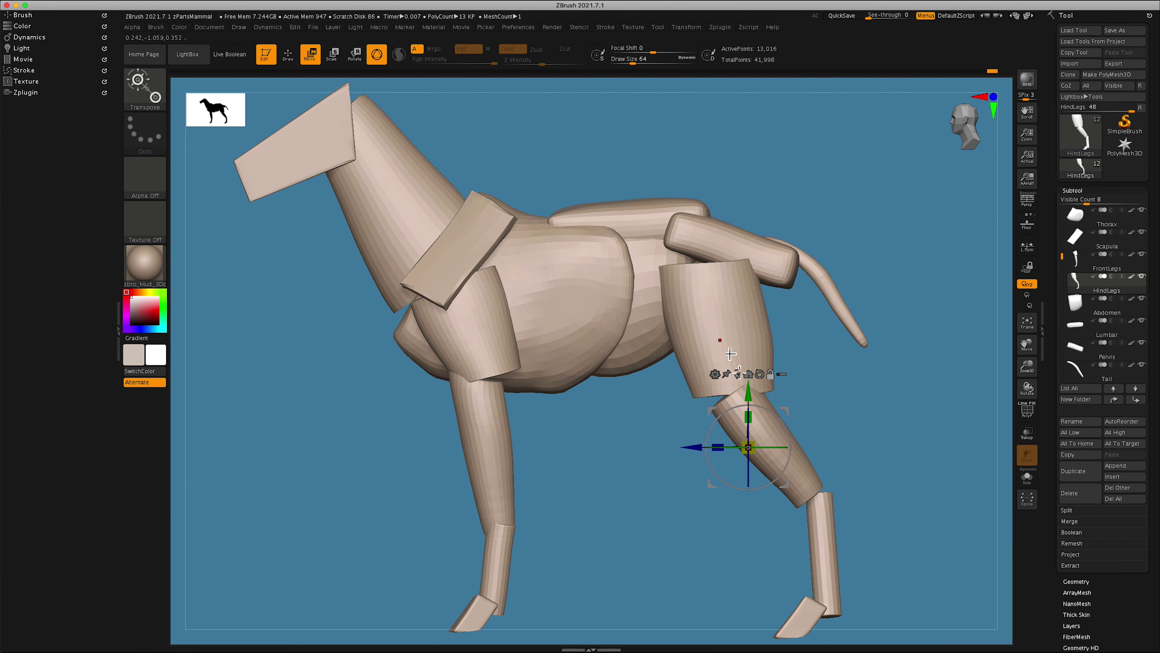
key("q")
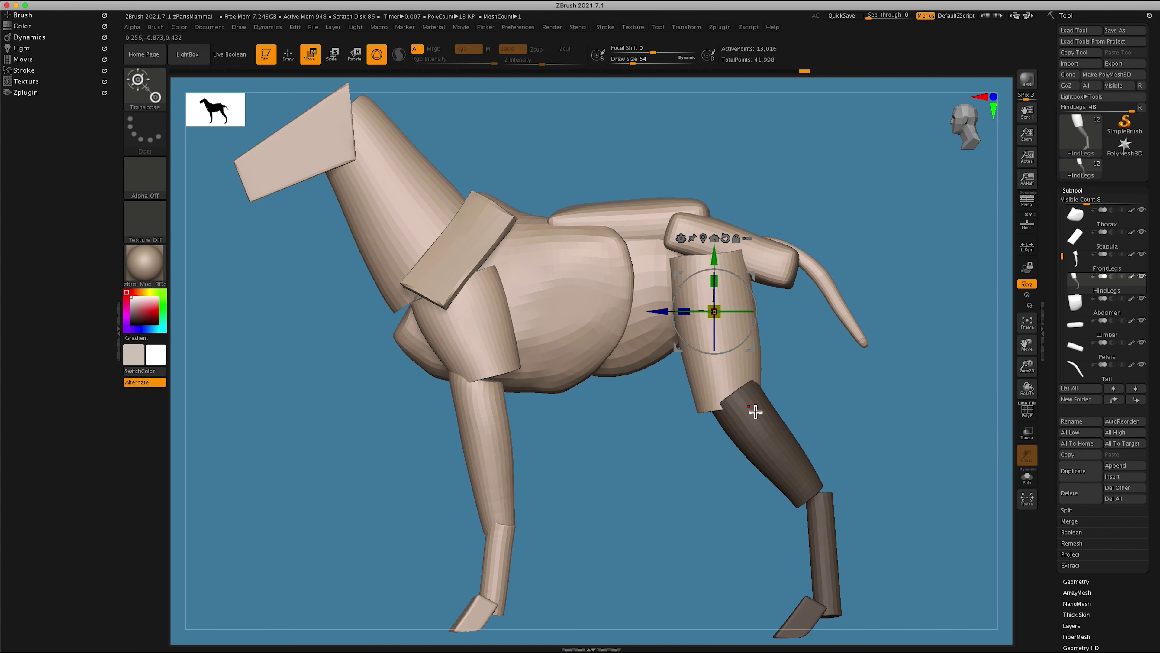
left_click_drag(698, 429, 658, 431)
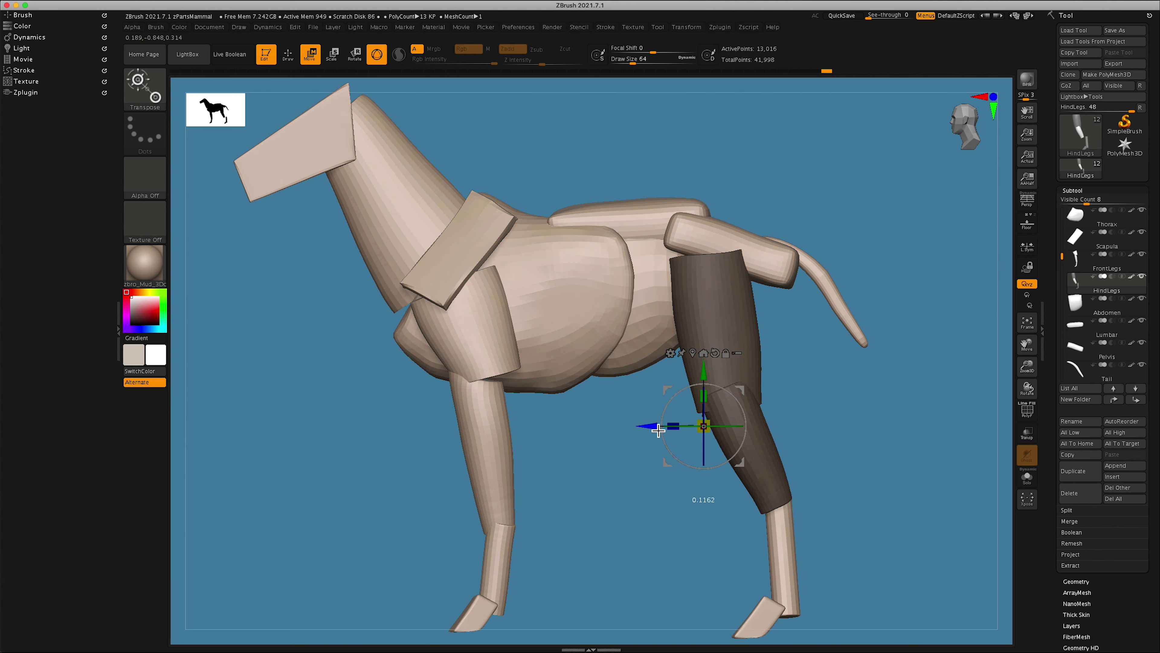
key("q")
Mask the hind legs and extend their lower segments, checking the legs in isolation
mouse_move(633, 63)
left_mouse_down()
mouse_move(646, 69)
mouse_move(735, 448)
mouse_move(818, 355)
mouse_move(474, 544)
left_mouse_up()
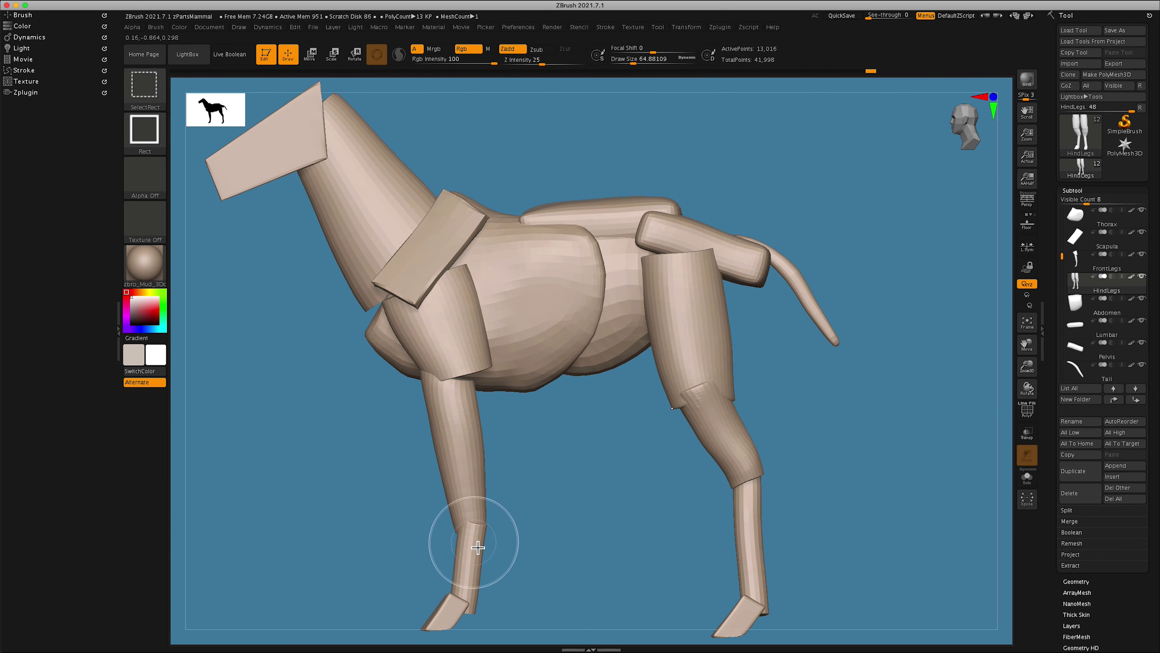
key("w")
left_click(730, 446, "ctrl")
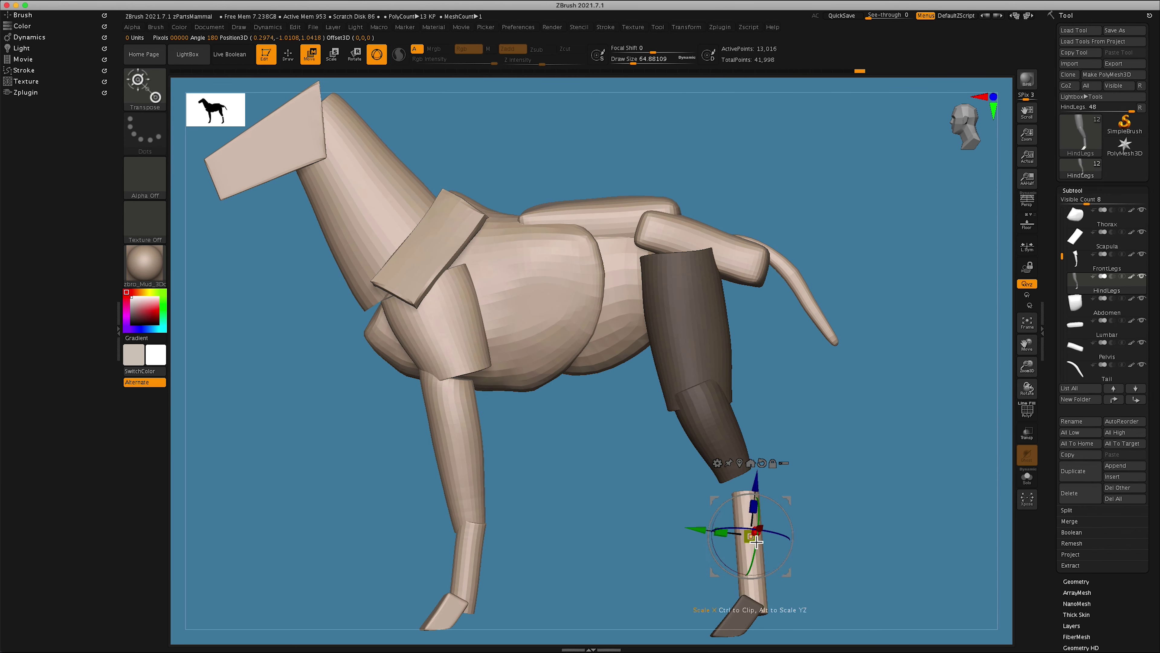
mouse_move(753, 457)
left_mouse_down()
mouse_move(893, 380)
mouse_move(800, 389)
mouse_move(639, 434)
mouse_move(594, 402)
left_mouse_up()
left_click(1027, 477)
left_click(1027, 477)
left_click(571, 434, "alt")
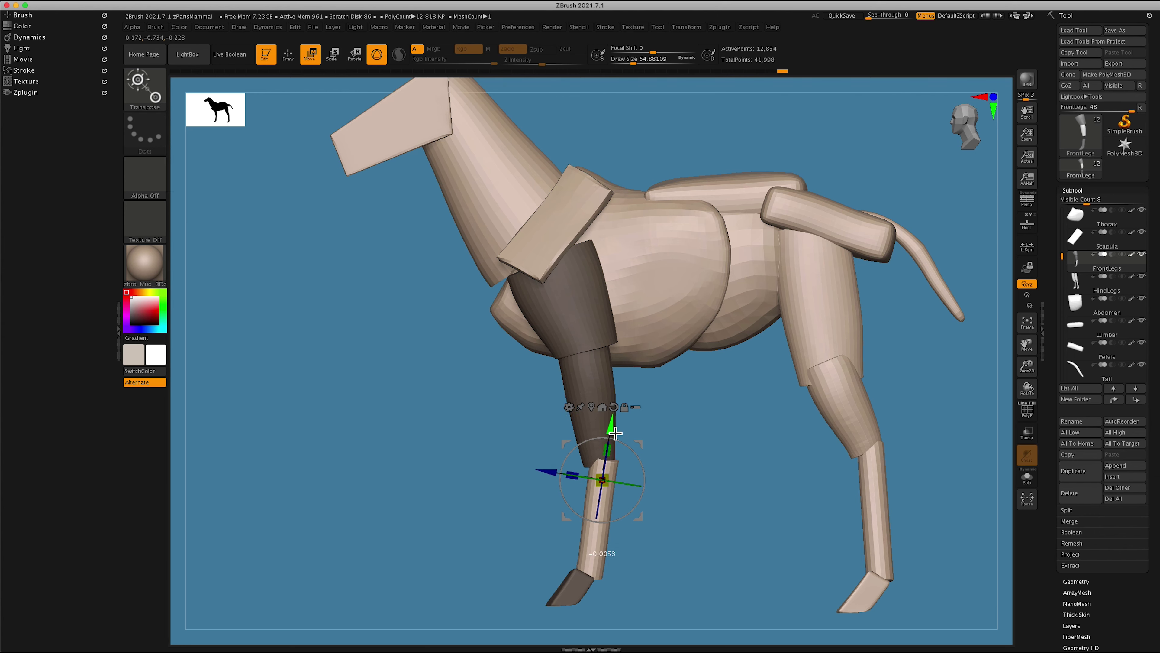
left_click_drag(790, 471, 571, 355, "alt")
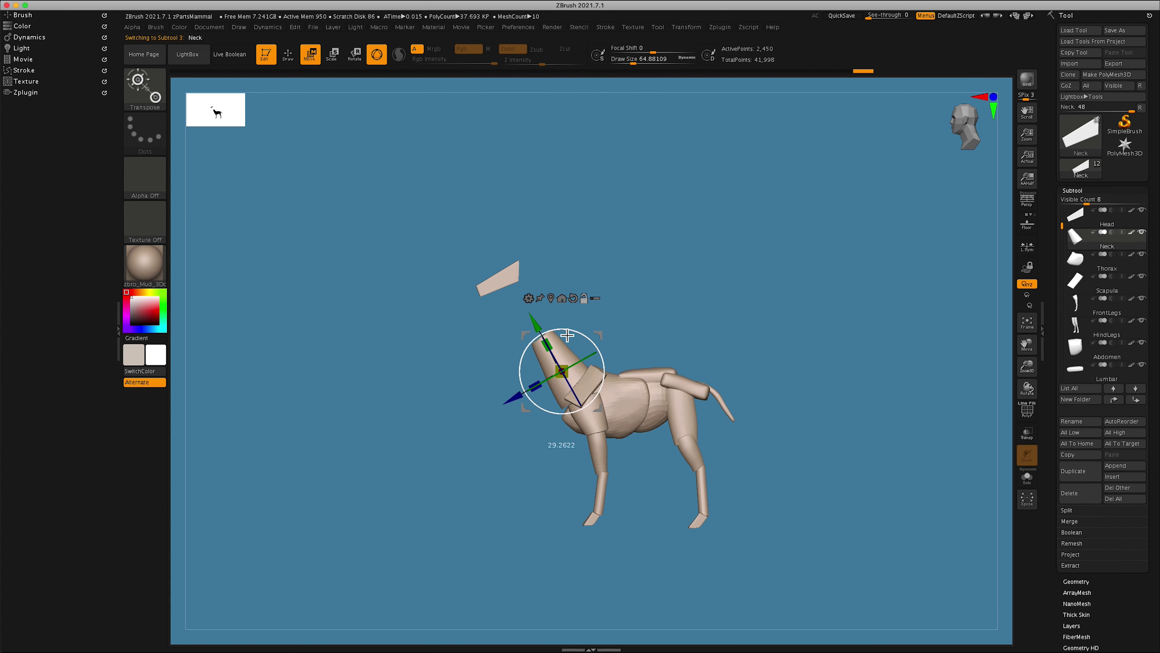
Stretch the Neck much longer and select the Scapula piece for moving
left_click_drag(568, 371, 776, 321)
left_click(500, 276, "alt")
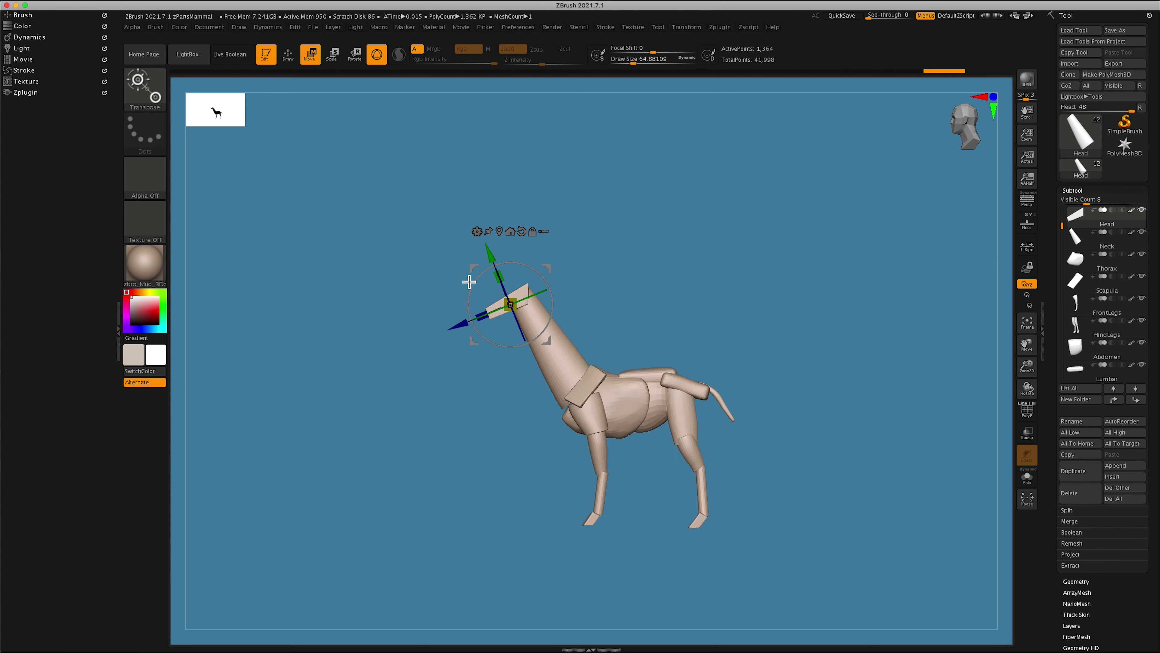
key("f")
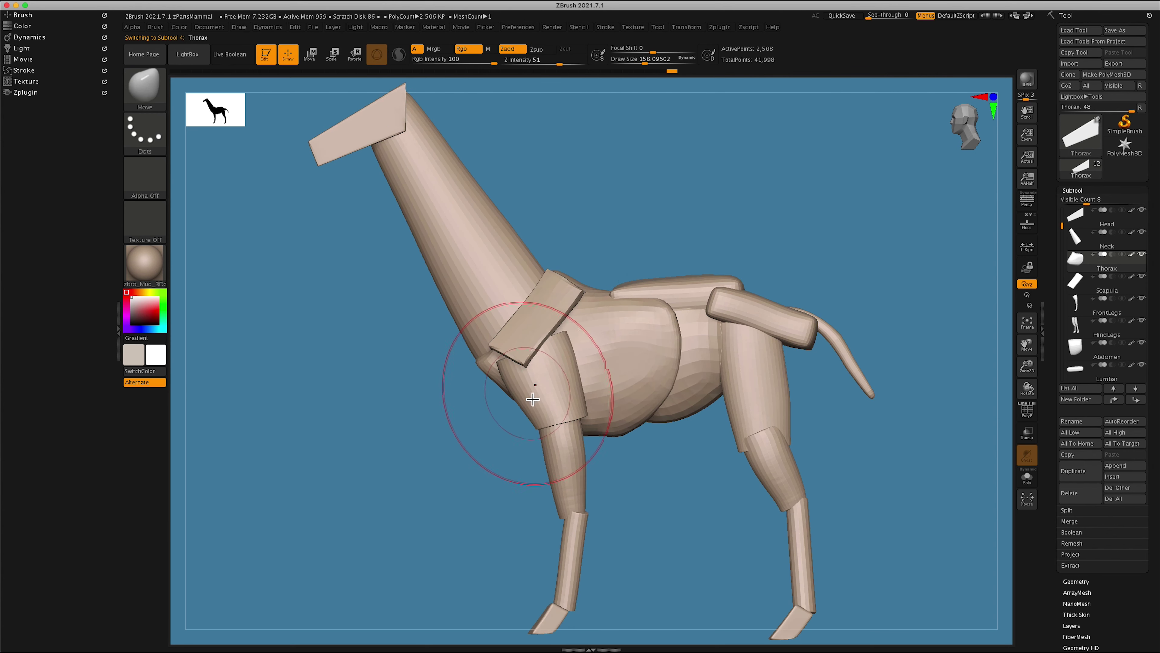
left_click(557, 311, "alt")
mouse_move(457, 457)
left_mouse_down()
mouse_move(557, 311)
mouse_move(746, 298)
left_mouse_up()
key("w")
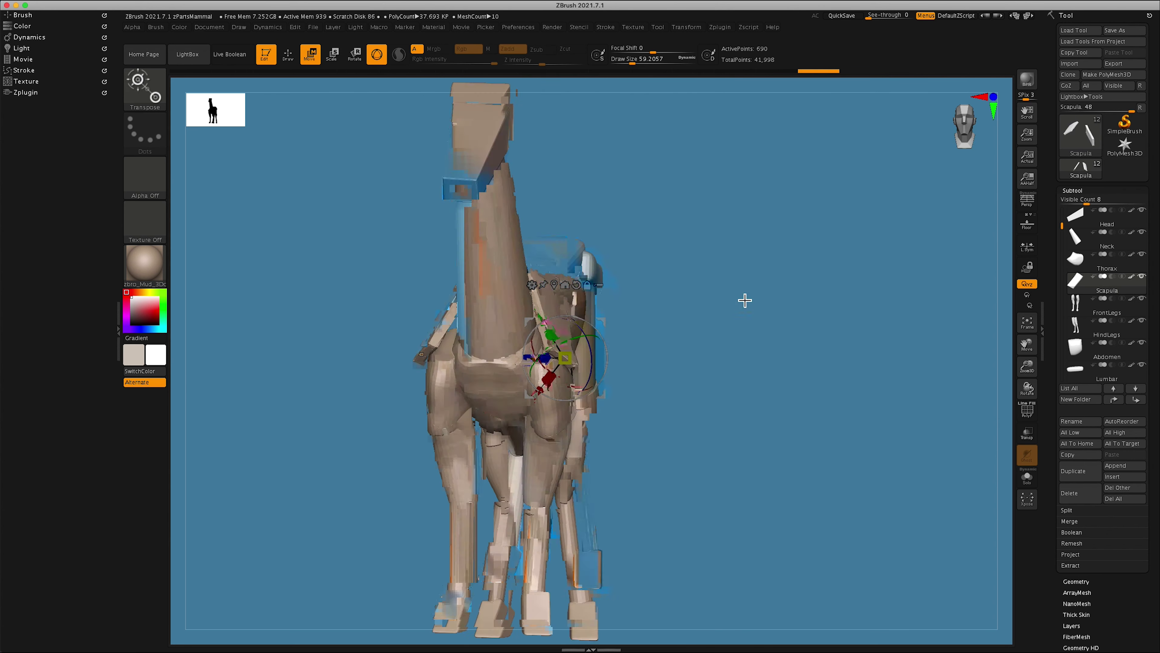
mouse_move(595, 290)
left_mouse_down()
mouse_move(675, 325)
mouse_move(886, 262)
mouse_move(953, 438)
left_mouse_up()
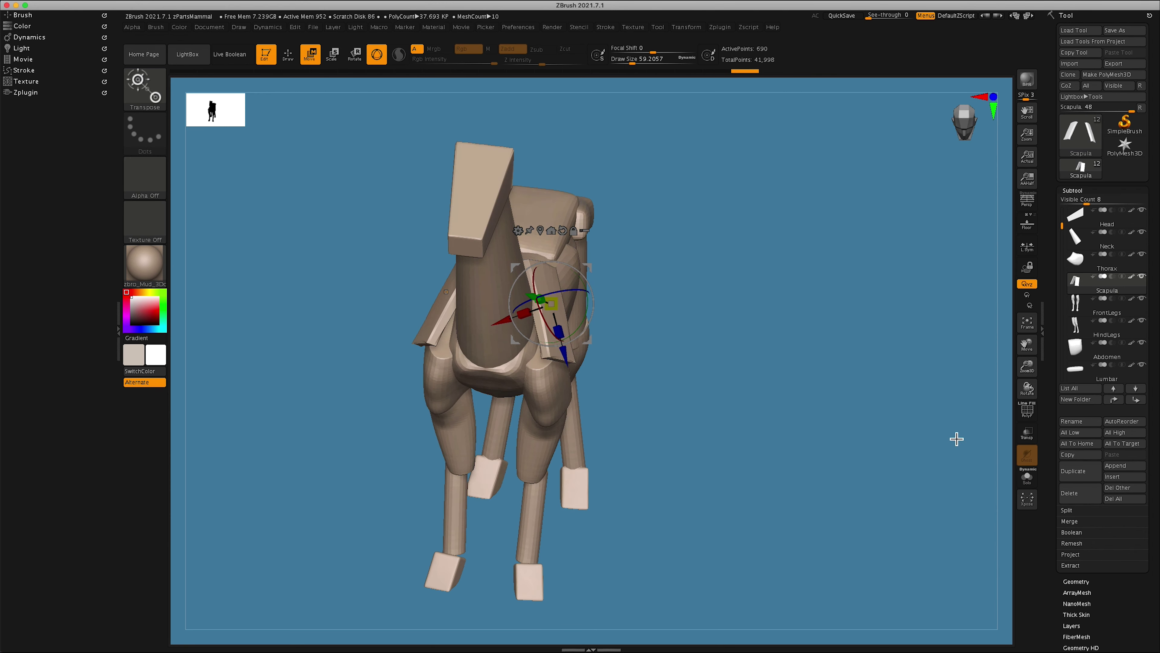
Solo the Scapula pieces, mask one shoulder and move the other into position
left_click(1027, 477)
key("q")
left_click(23, 15)
left_click(35, 323)
mouse_move(539, 302)
left_mouse_down("ctrl")
mouse_move(552, 279)
mouse_move(757, 259)
mouse_move(581, 292)
mouse_move(561, 321)
left_mouse_up("ctrl")
key("w")
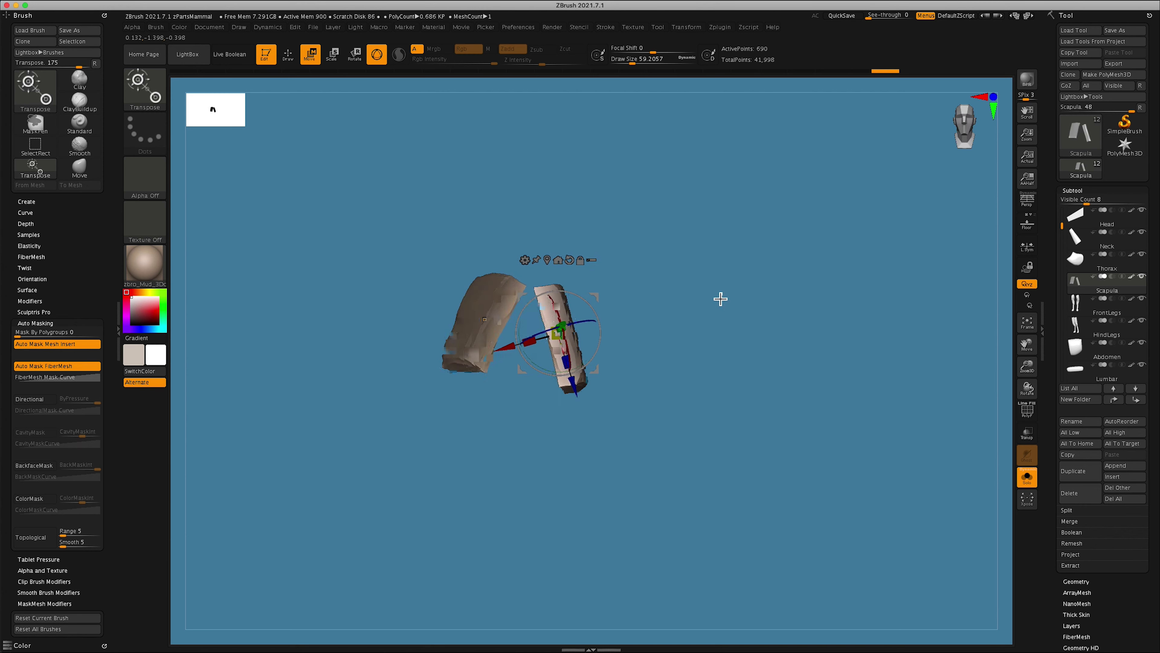
left_click(1027, 476)
Push and pull the Neck and Pelvis surfaces with an enlarged Move brush
key("q")
mouse_move(880, 363)
left_mouse_down()
mouse_move(648, 65)
mouse_move(614, 246)
mouse_move(687, 368)
mouse_move(796, 301)
left_mouse_up()
mouse_move(816, 339)
left_mouse_down("alt")
mouse_move(899, 257)
mouse_move(705, 236)
mouse_move(965, 341)
left_mouse_up("alt")
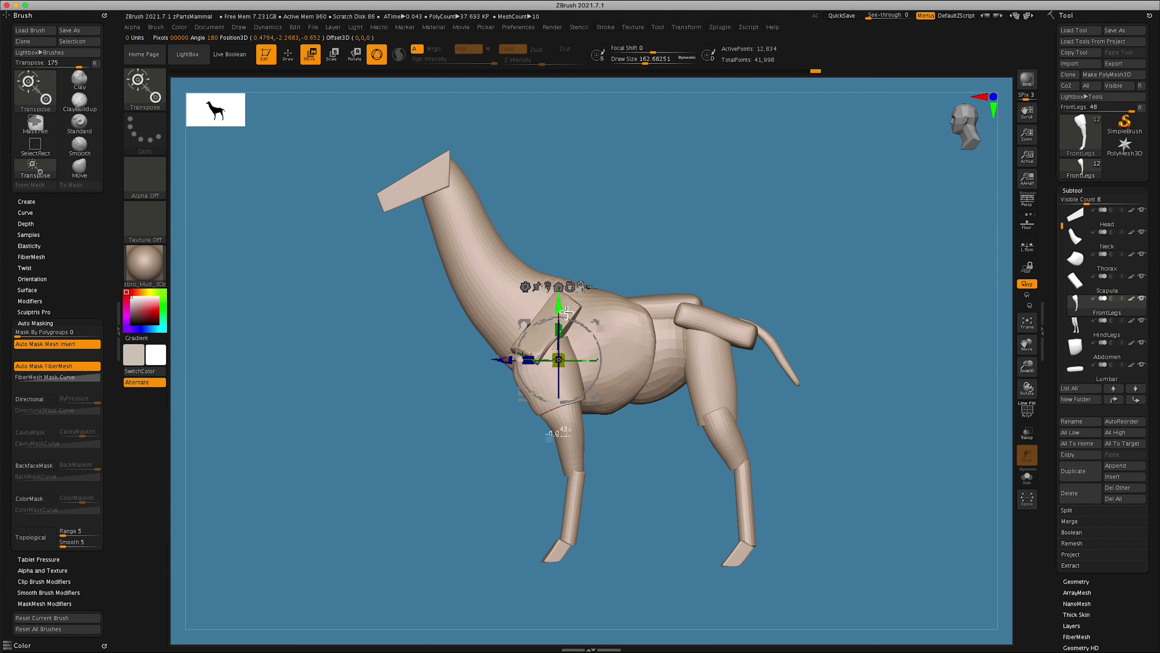
left_click(716, 305, "alt")
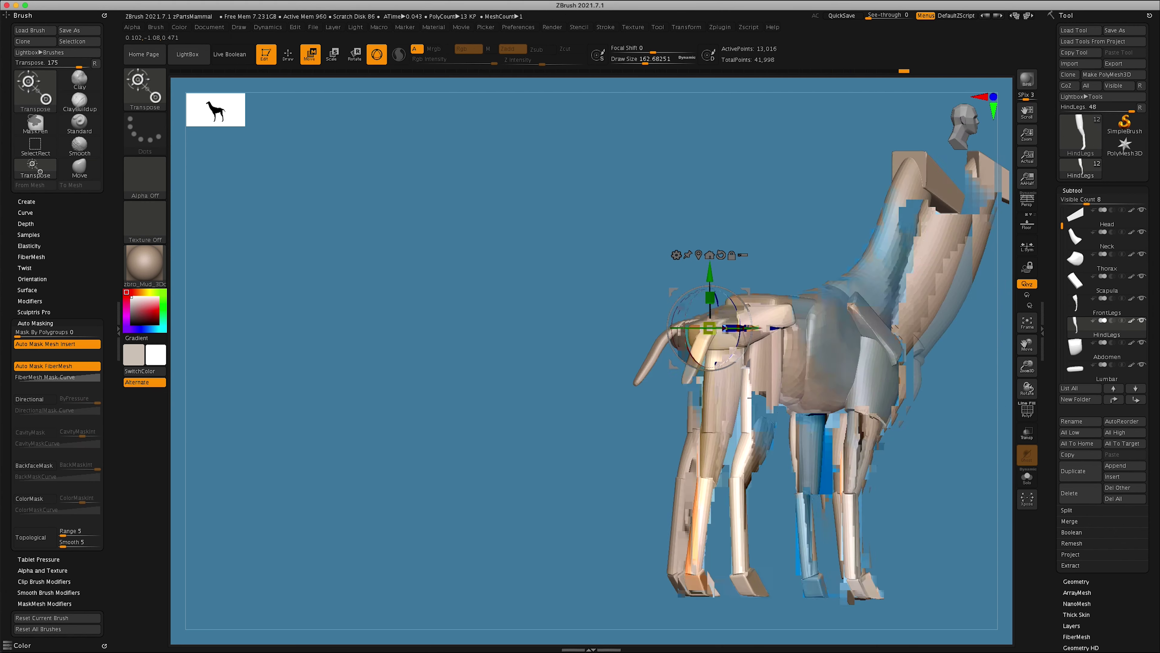
key("q")
mouse_move(848, 374)
left_mouse_down()
mouse_move(896, 313)
mouse_move(787, 210)
mouse_move(633, 279)
left_mouse_up()
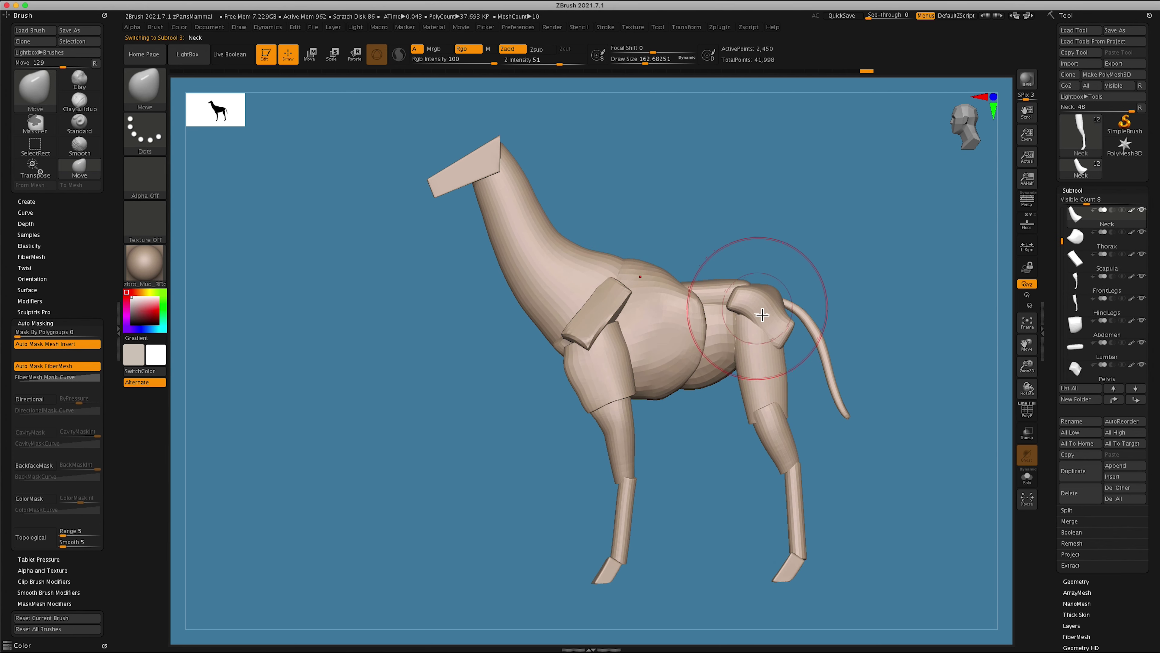
left_click_drag(852, 248, 996, 380)
left_click(1069, 521)
Merge all visible body pieces with MergeVisible and try the Inflat and Move brushes
left_click_drag(1093, 191, 1093, 172)
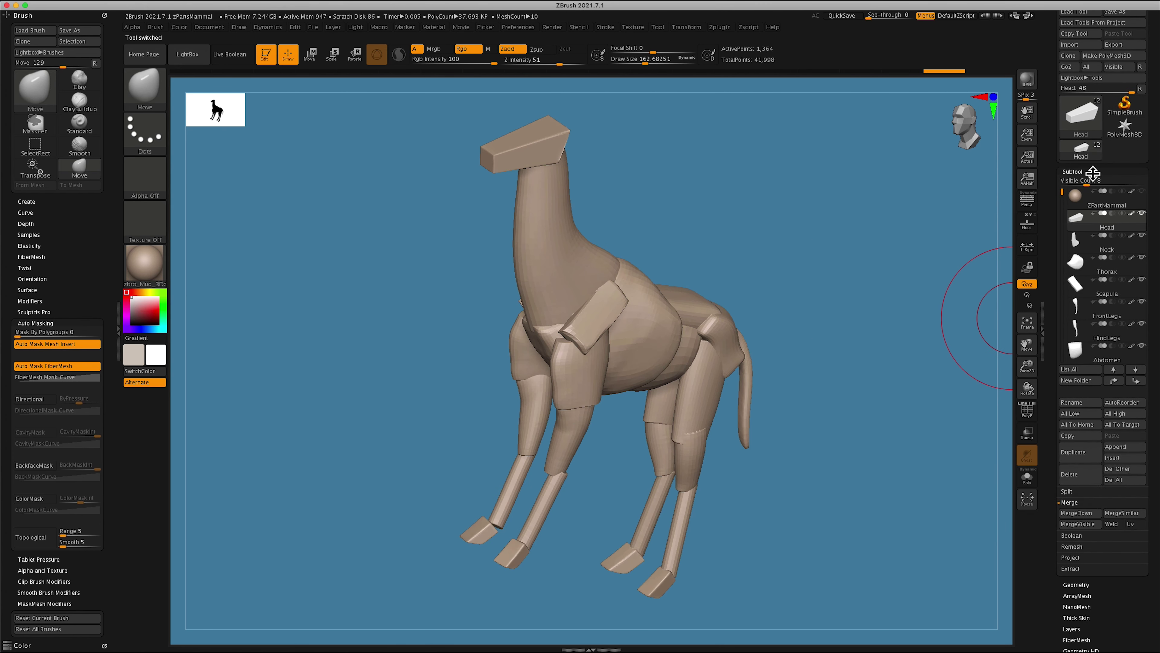
left_click(1078, 523)
mouse_move(813, 466)
left_mouse_down()
mouse_move(544, 363)
mouse_move(852, 155)
mouse_move(761, 279)
left_mouse_up()
key("b")
key("i")
key("n")
key("b")
key("m")
key("v")
Inspect the merged giraffe from several angles and convert it to DynaMesh
left_click_drag(557, 363, 827, 192)
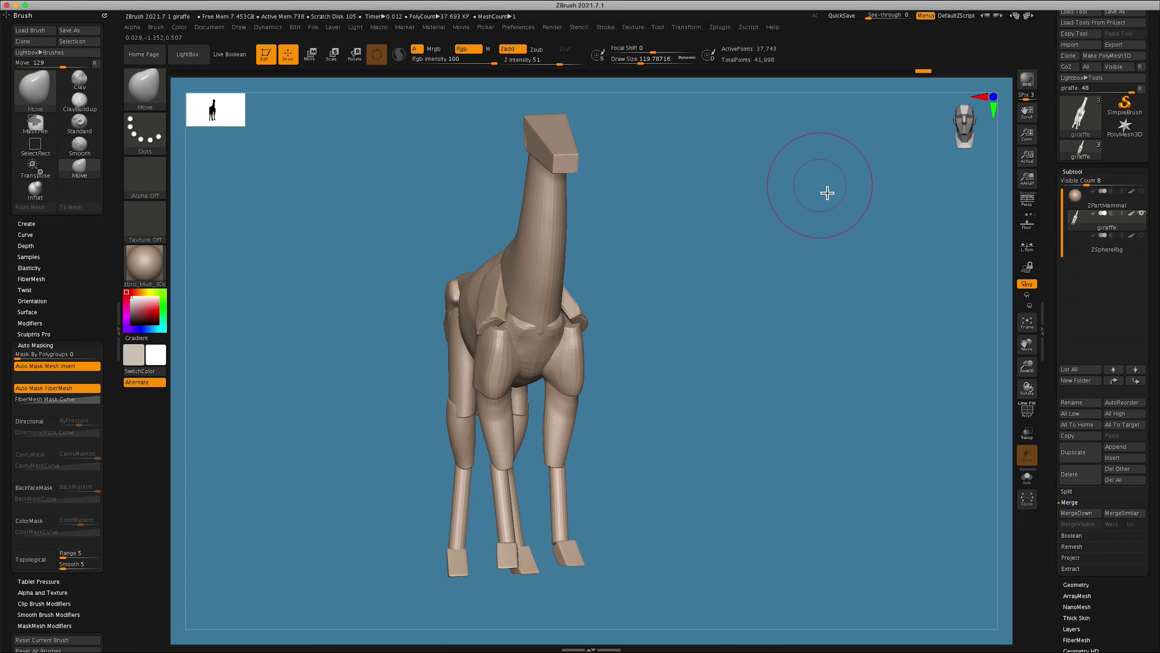
left_click_drag(870, 253, 516, 303)
left_click_drag(685, 274, 937, 293)
left_click(1077, 584)
left_click(1074, 353)
mouse_move(736, 194)
left_mouse_down()
mouse_move(795, 303)
mouse_move(690, 317)
mouse_move(668, 277)
mouse_move(649, 291)
left_mouse_up()
key("b")
key("c")
key("t")
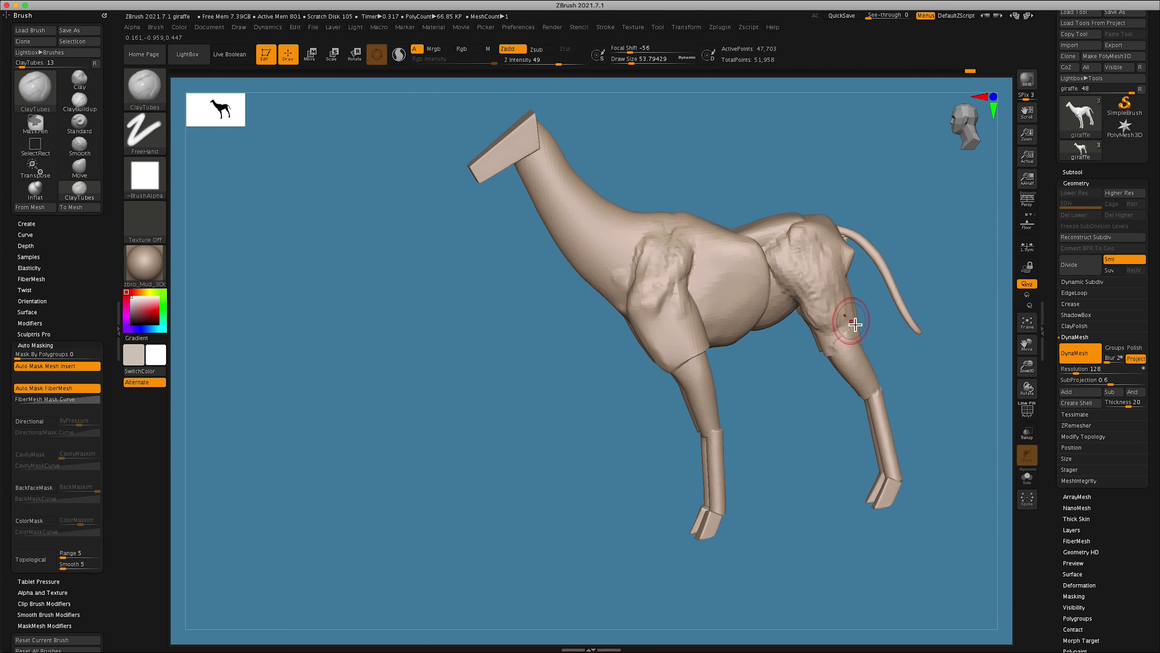
Smooth and build up the hip forms, then refine them with TrimDynamic and DamStandard
mouse_move(855, 324)
left_mouse_down()
mouse_move(868, 260)
mouse_move(947, 272)
left_mouse_up()
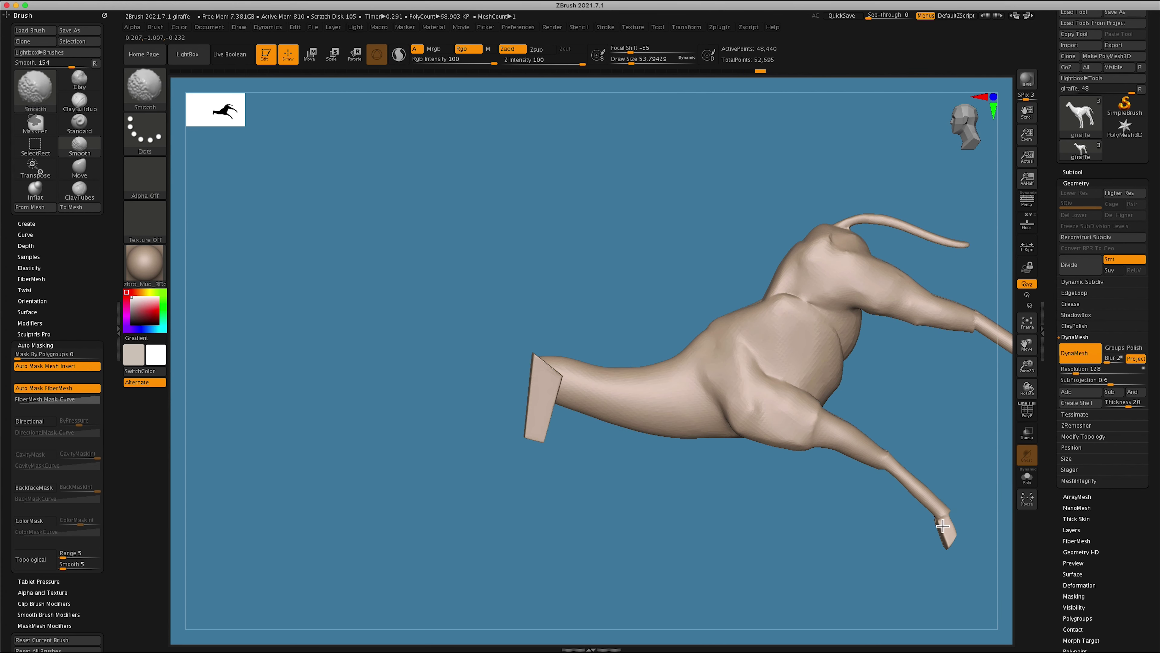
mouse_move(942, 526)
left_mouse_down()
mouse_move(836, 265)
mouse_move(859, 238)
mouse_move(859, 320)
left_mouse_up()
mouse_move(622, 314)
left_mouse_down()
mouse_move(846, 261)
mouse_move(839, 223)
mouse_move(754, 238)
mouse_move(777, 259)
mouse_move(810, 212)
mouse_move(901, 268)
mouse_move(845, 229)
mouse_move(914, 143)
mouse_move(850, 212)
mouse_move(870, 219)
mouse_move(604, 331)
mouse_move(604, 220)
mouse_move(811, 213)
mouse_move(854, 262)
mouse_move(833, 322)
left_mouse_up()
key("b")
key("t")
key("d")
key("b")
key("d")
key("s")
Mask part of a leg and reshape it with the Move Topological brush
key("b")
key("m")
key("t")
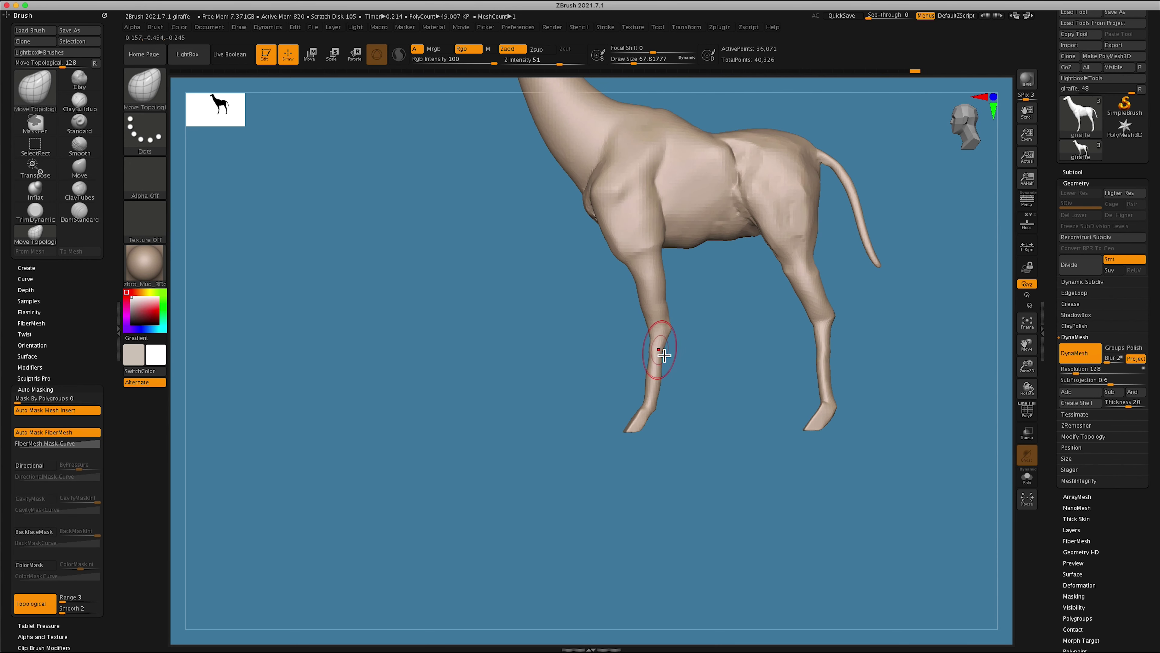
mouse_move(664, 355)
left_mouse_down()
mouse_move(868, 334)
mouse_move(748, 185)
mouse_move(766, 186)
mouse_move(568, 225)
mouse_move(640, 186)
left_mouse_up()
mouse_move(640, 186)
left_mouse_down("ctrl")
mouse_move(700, 260)
mouse_move(466, 272)
mouse_move(531, 156)
mouse_move(508, 245)
mouse_move(363, 311)
mouse_move(440, 337)
mouse_move(584, 279)
left_mouse_up("ctrl")
key("b")
key("t")
key("d")
Refine the legs, neck and head using Move Elastic, ClayTubes and TrimDynamic brushes
key("b")
key("m")
key("e")
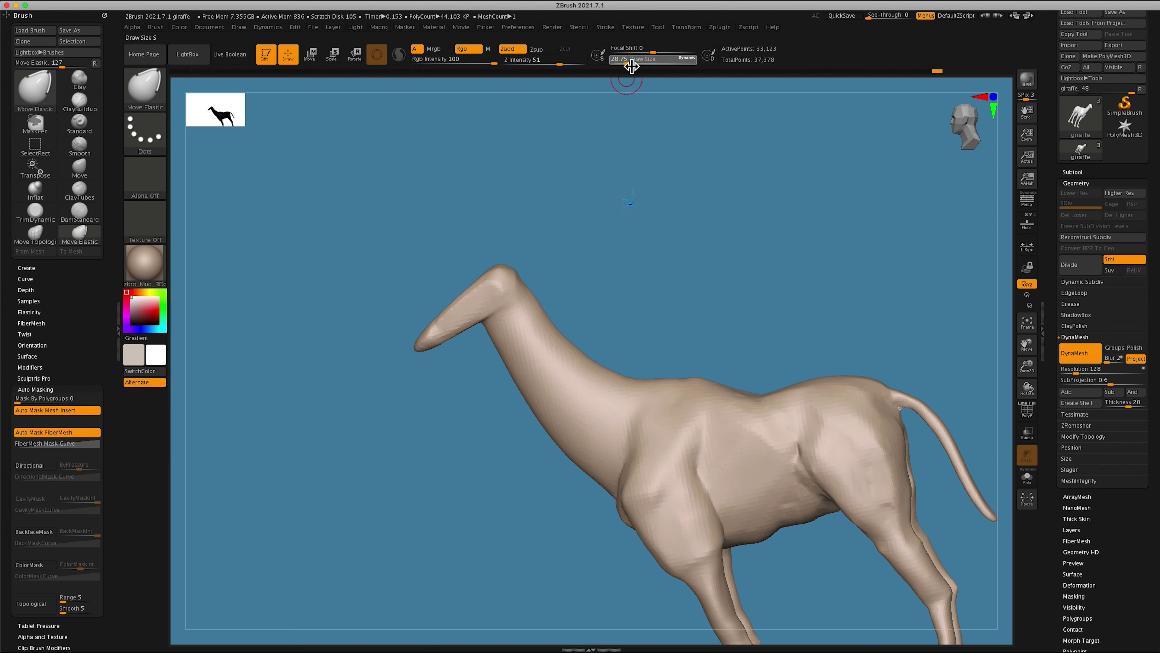
key("b")
key("c")
key("t")
mouse_move(630, 205)
left_mouse_down()
mouse_move(548, 220)
mouse_move(686, 202)
mouse_move(652, 207)
mouse_move(485, 301)
mouse_move(474, 324)
mouse_move(999, 223)
mouse_move(733, 311)
mouse_move(648, 192)
left_mouse_up()
key("b")
key("t")
key("d")
left_click_drag(626, 60, 622, 60)
left_click_drag(594, 229, 504, 344)
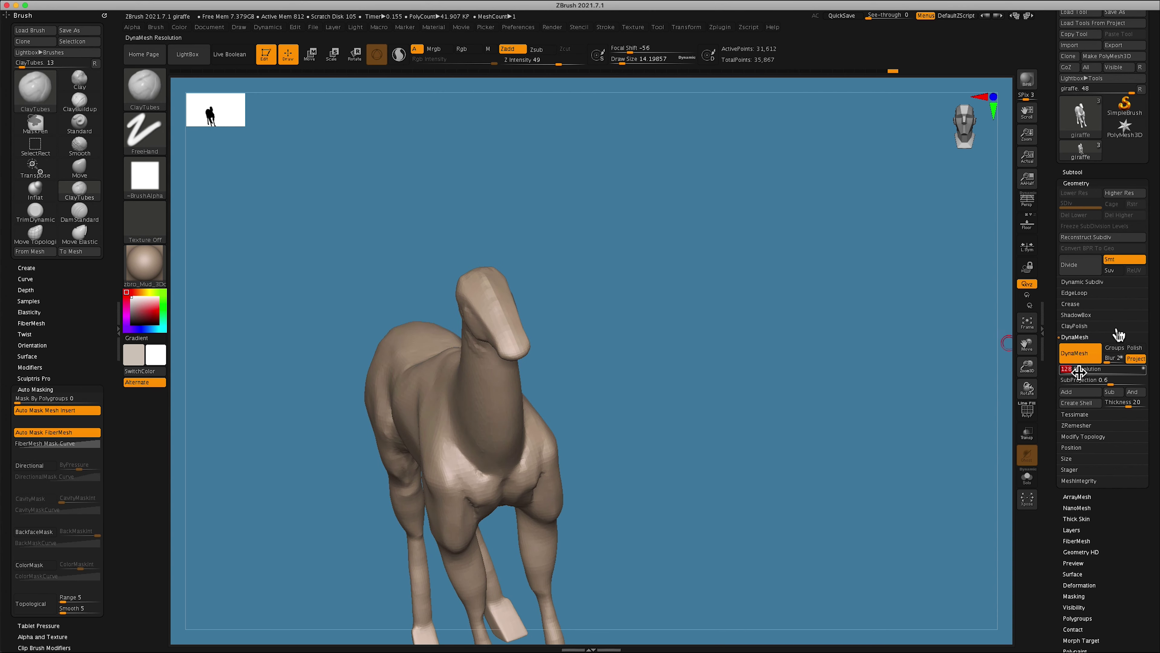
Remesh the giraffe at DynaMesh resolution 256 and sculpt head details with ClayTubes
type("256")
key("Return")
mouse_move(1005, 329)
left_mouse_down()
mouse_move(958, 233)
mouse_move(526, 325)
left_mouse_up()
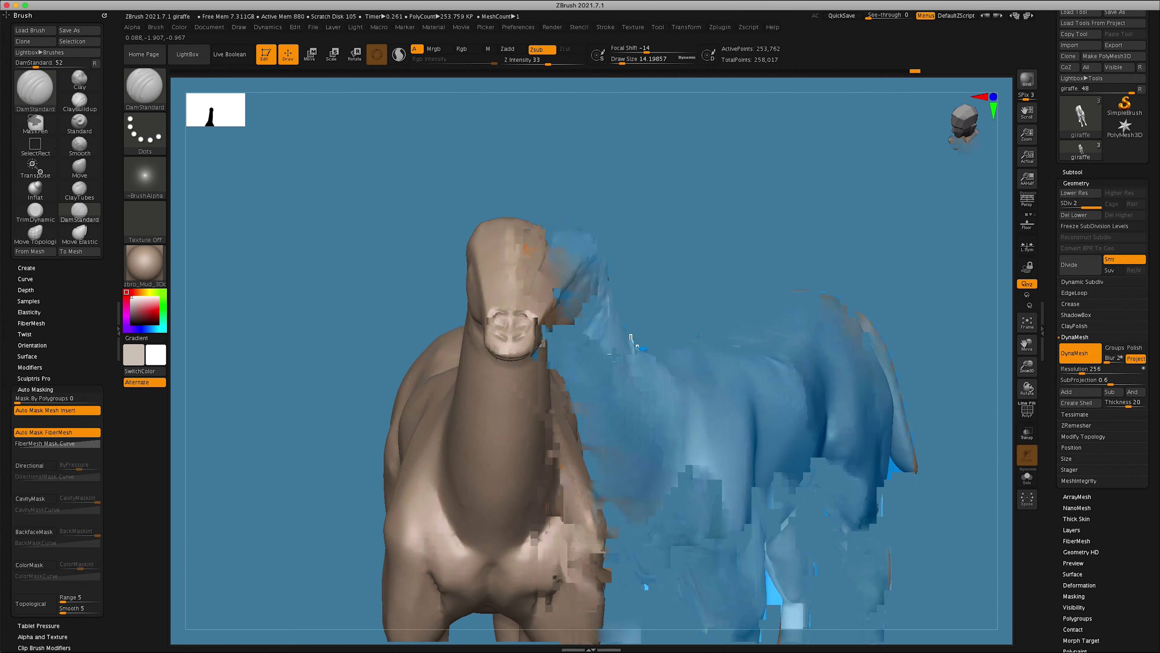
key("b")
key("c")
key("t")
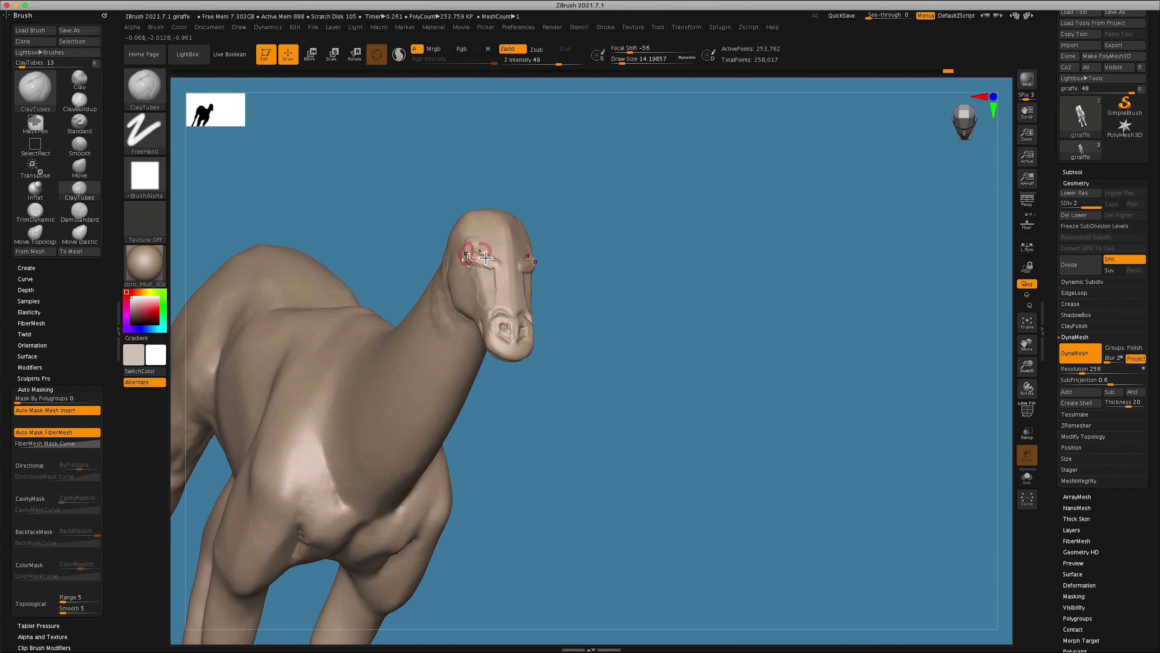
mouse_move(485, 258)
right_mouse_down()
mouse_move(634, 186)
mouse_move(635, 217)
mouse_move(679, 171)
right_mouse_up()
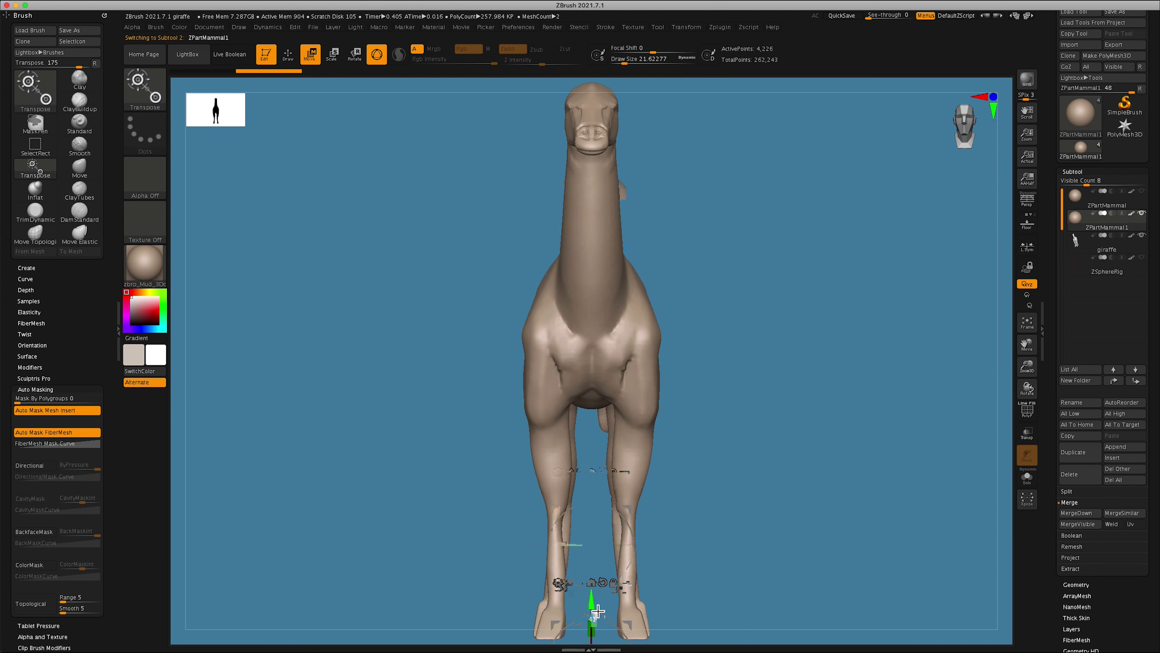
Select the giraffe body and split the ear off into its own subtool
mouse_move(602, 365)
left_mouse_down()
mouse_move(699, 269)
mouse_move(813, 326)
mouse_move(852, 248)
mouse_move(830, 243)
left_mouse_up()
left_click(1126, 253)
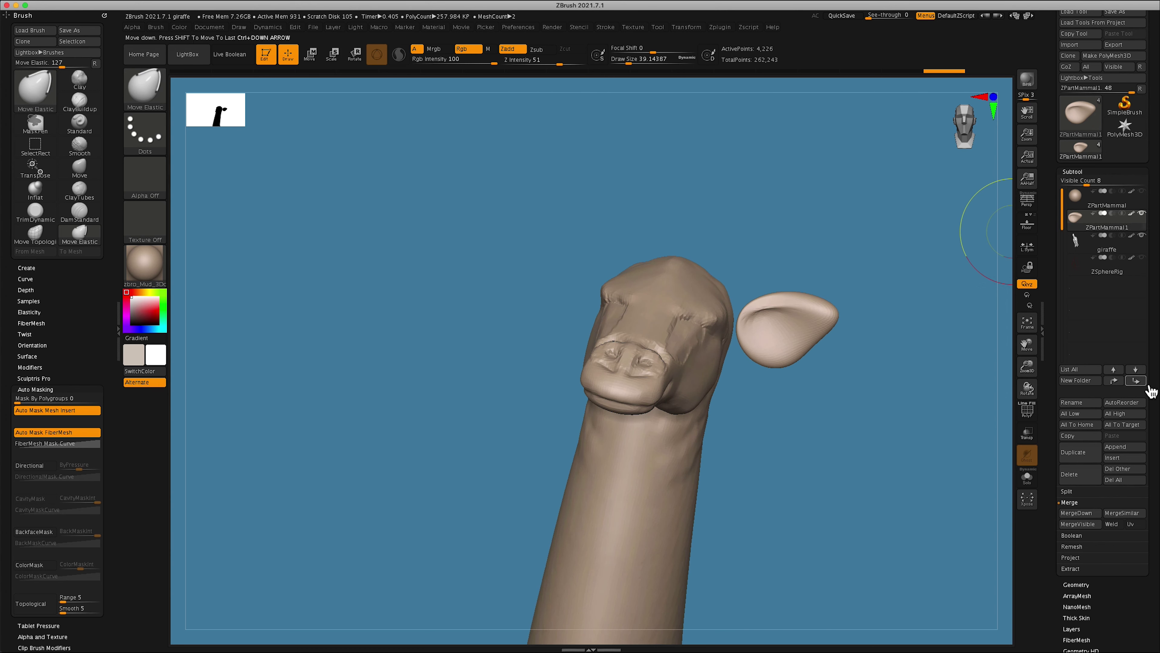
key("w")
left_click(1067, 491)
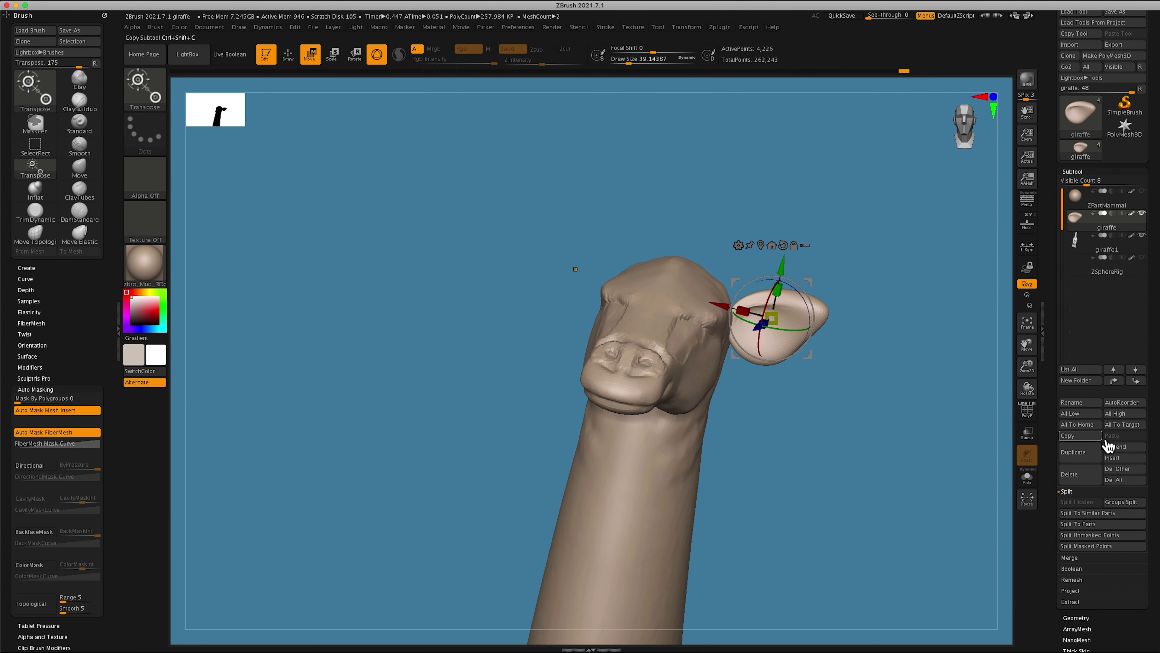
left_click(738, 246)
left_click(790, 241)
key("q")
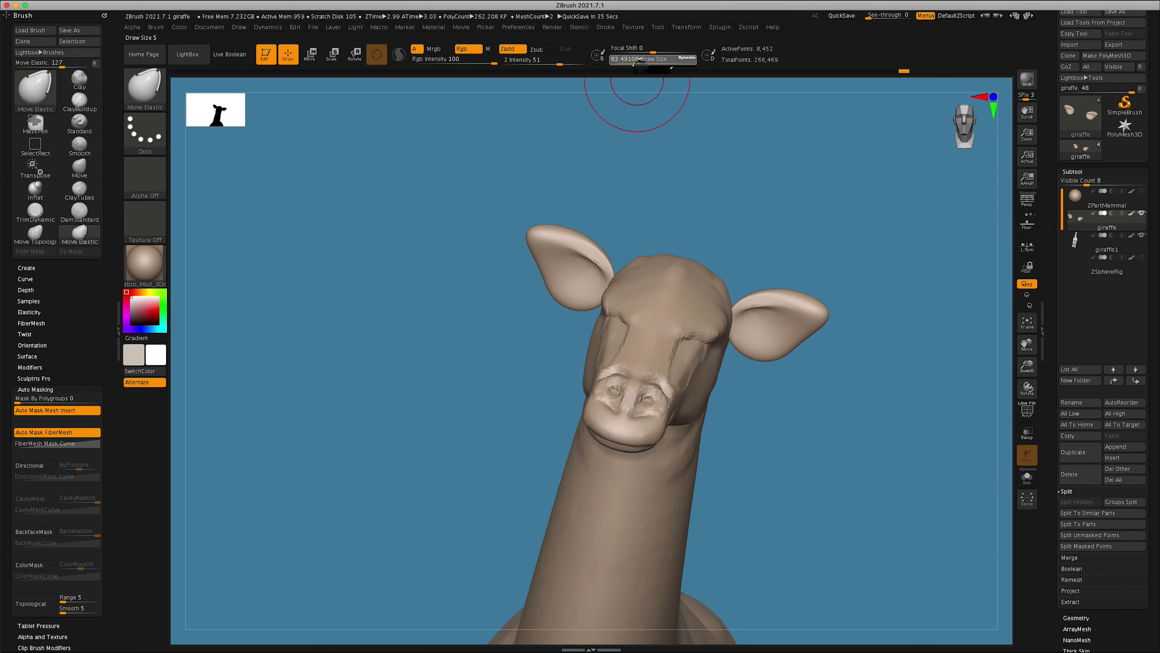
Position the ears on both sides of the head and move the ear subtool lower in the list
key("b")
key("m")
key("v")
mouse_move(594, 192)
left_mouse_down()
mouse_move(818, 171)
mouse_move(819, 334)
mouse_move(982, 457)
left_mouse_up()
left_click(1093, 557)
mouse_move(977, 295)
left_mouse_down()
mouse_move(816, 199)
mouse_move(834, 192)
left_mouse_up()
key("shift+d")
left_click(328, 56)
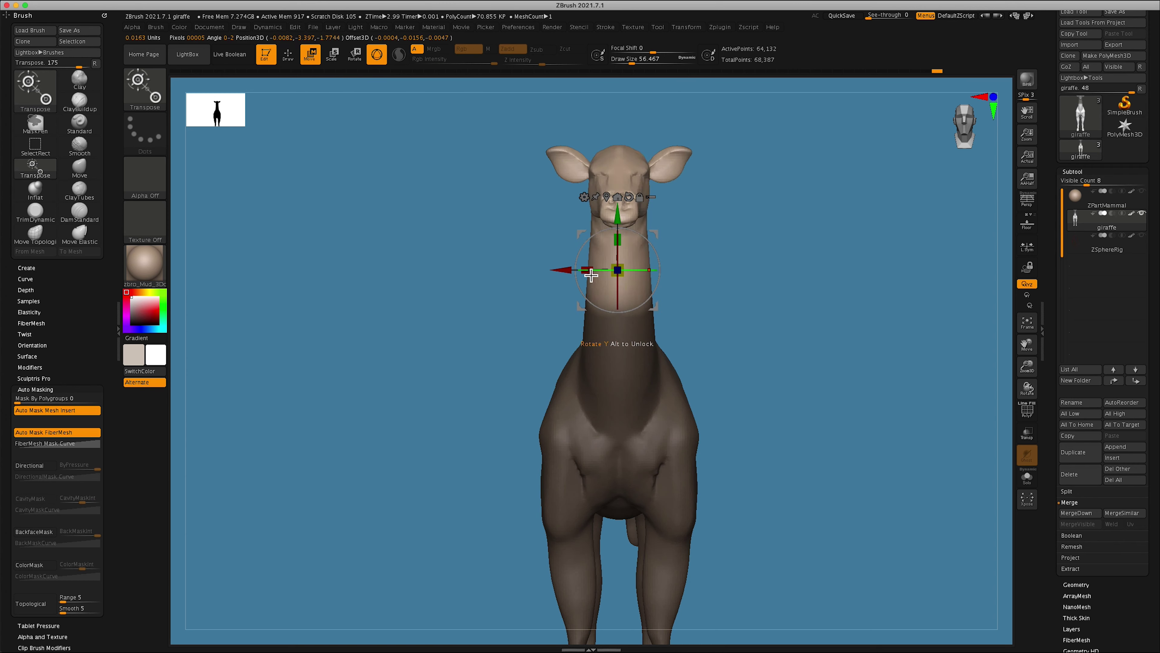
key("q")
mouse_move(776, 259)
left_mouse_down()
mouse_move(500, 137)
mouse_move(631, 92)
mouse_move(762, 259)
mouse_move(740, 156)
mouse_move(814, 264)
left_mouse_up()
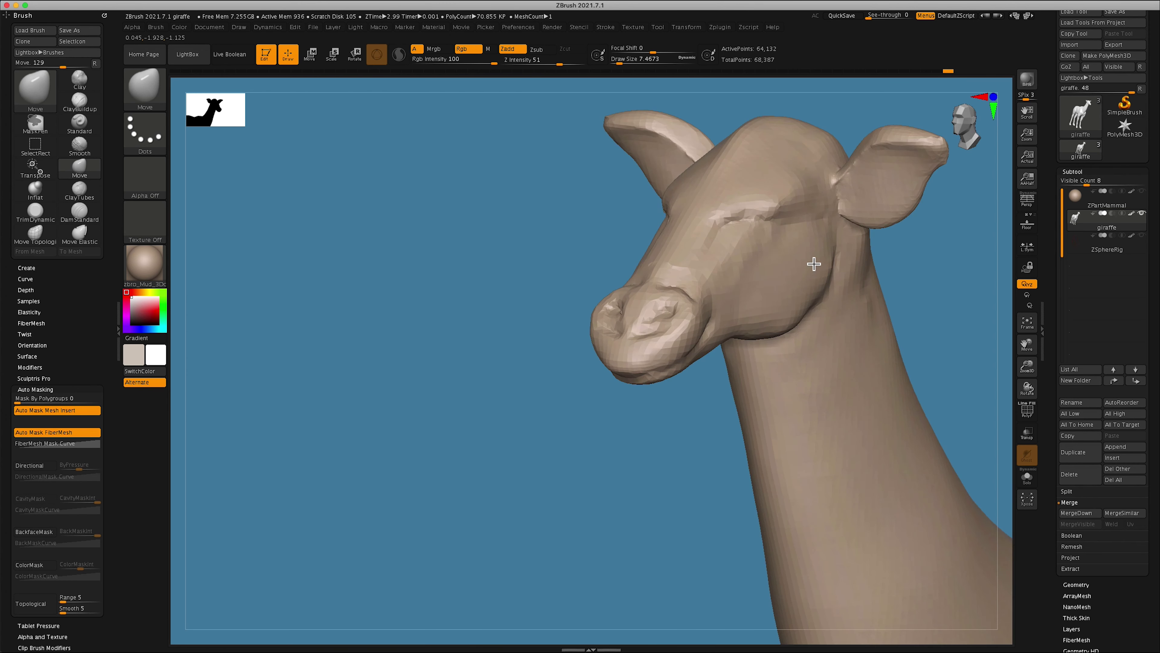
left_click(1136, 380)
Give the eye sphere a dark material and fill it with black
key("w")
key("m")
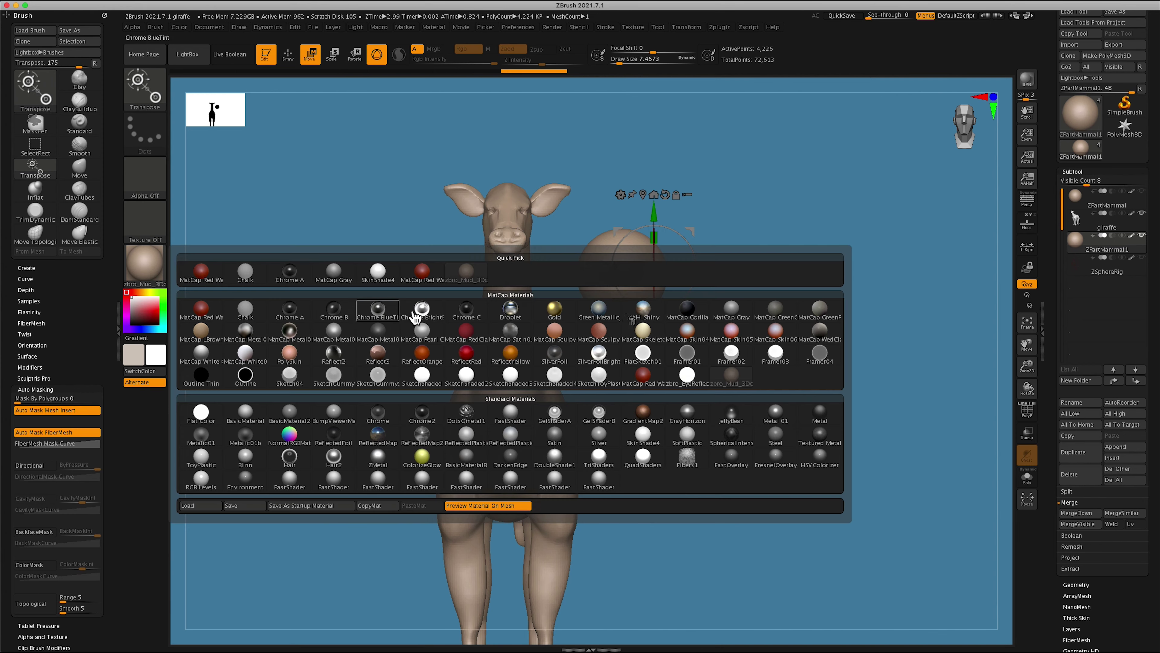
left_click(415, 316)
key("q")
left_click(46, 508)
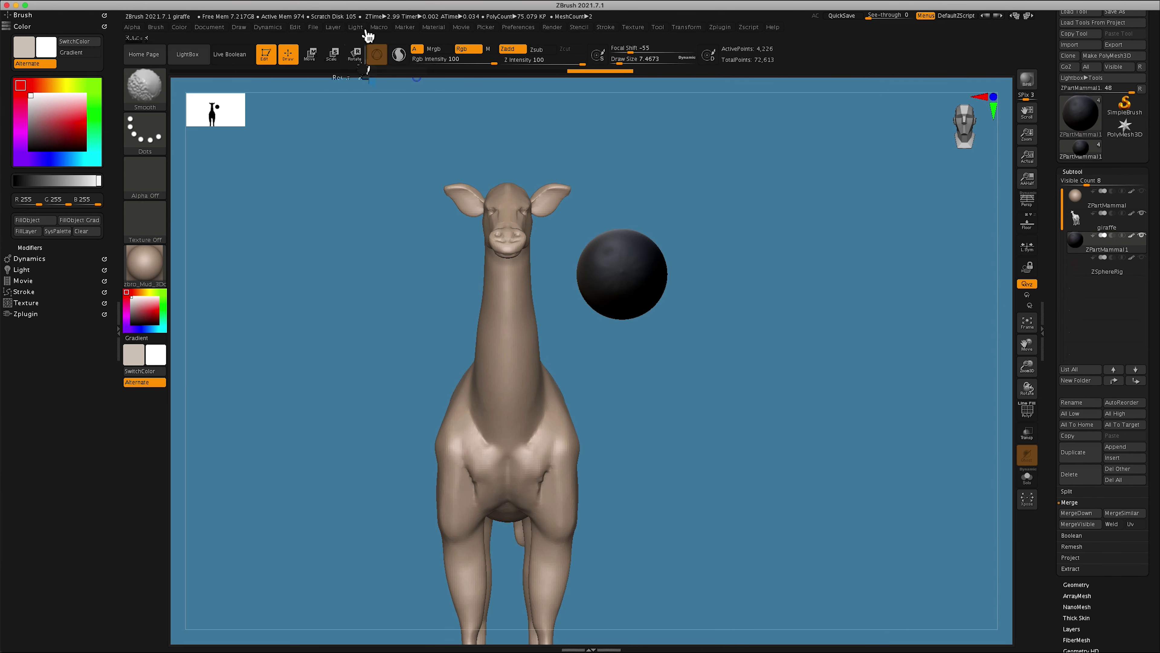
Mirror the eyeball to the other side of the face with SubTool Master
key("f")
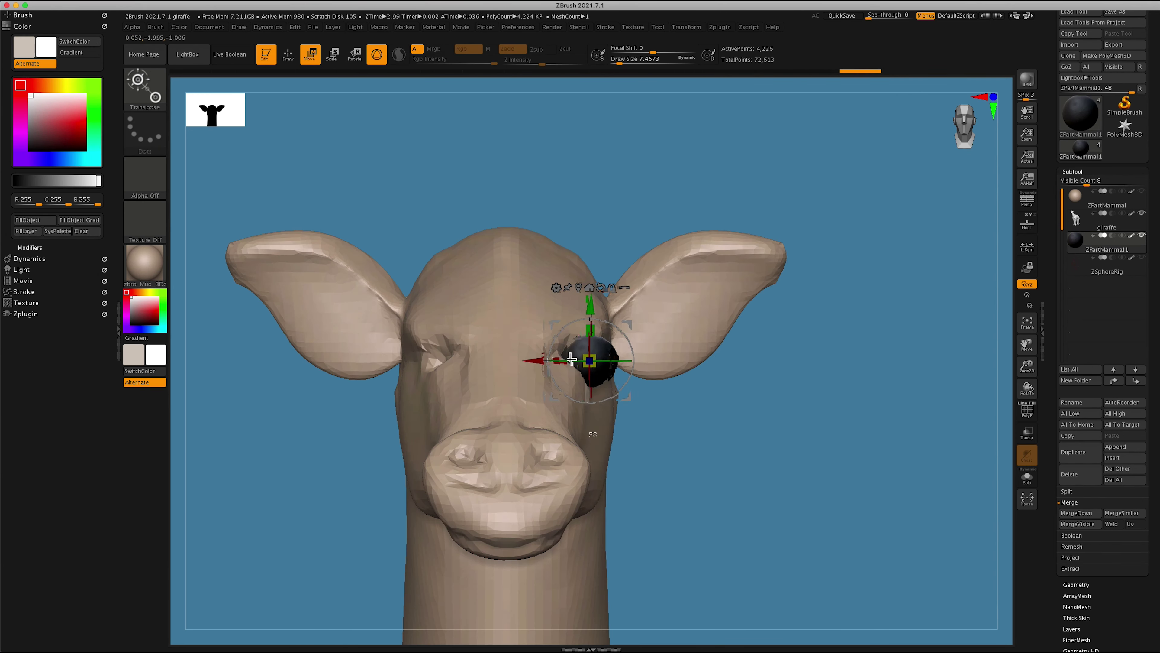
mouse_move(591, 358)
right_mouse_down()
mouse_move(777, 432)
mouse_move(809, 421)
right_mouse_up()
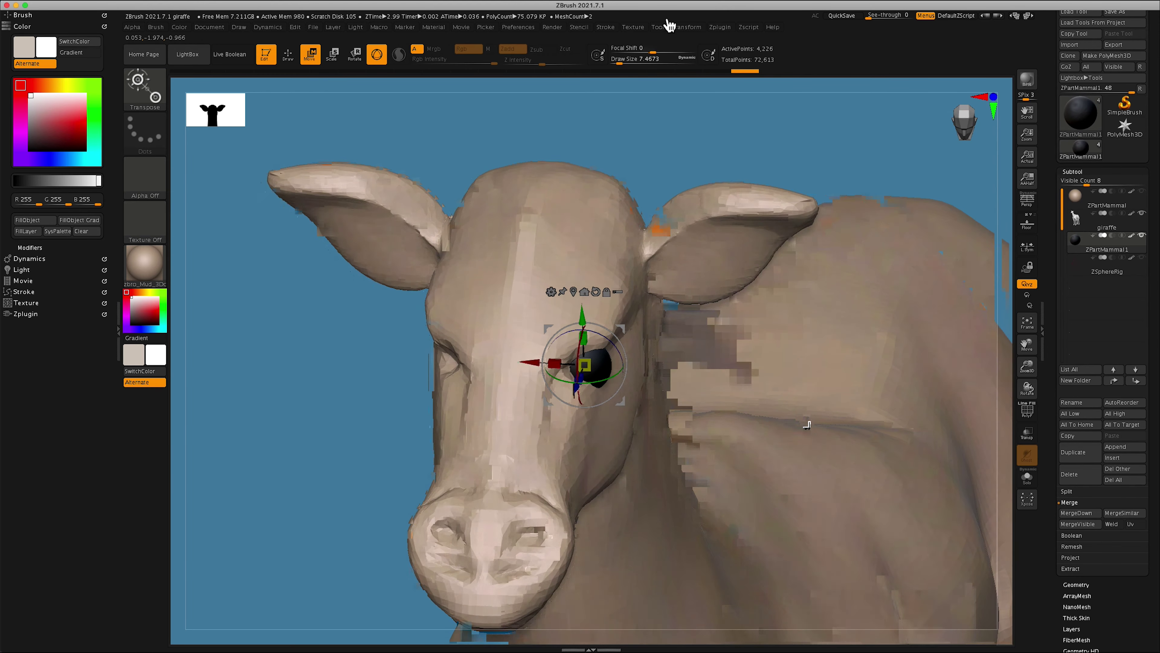
left_click(720, 27)
left_click(777, 251)
left_click(767, 284)
left_click(598, 254)
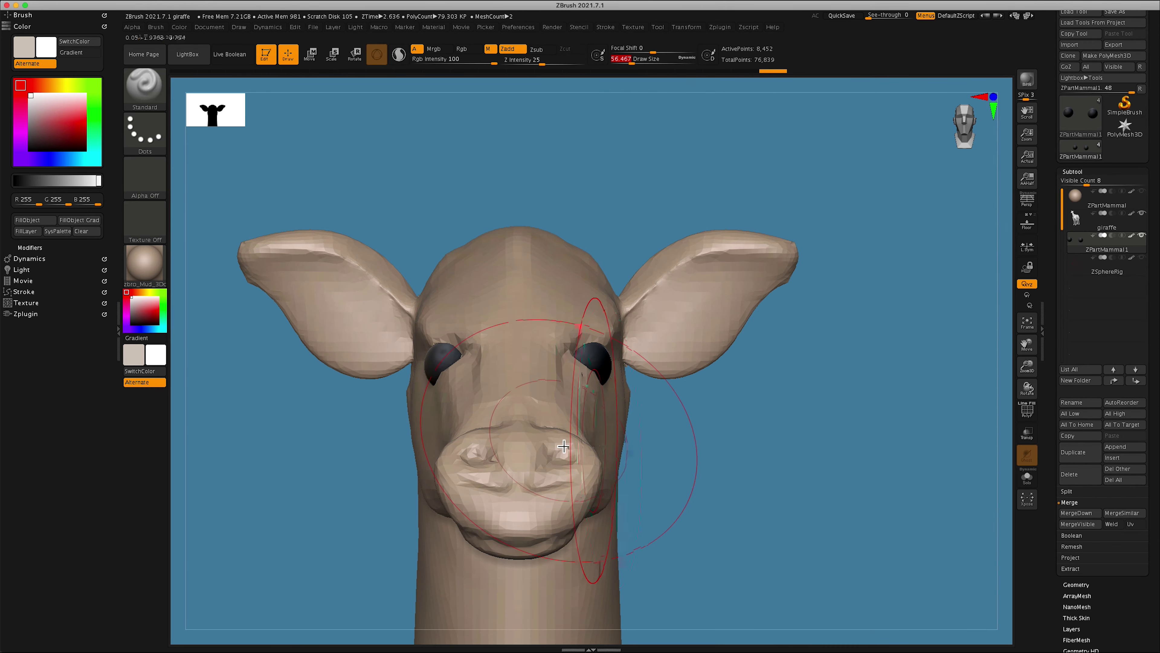
Select the giraffe body subtool and sculpt eyelids around the eyes, checking from several angles
right_click_drag(564, 446, 694, 427)
left_click(460, 233, "alt")
key("w")
mouse_move(460, 233)
right_mouse_down()
mouse_move(544, 601)
mouse_move(642, 396)
mouse_move(651, 152)
right_mouse_up()
left_click(295, 62)
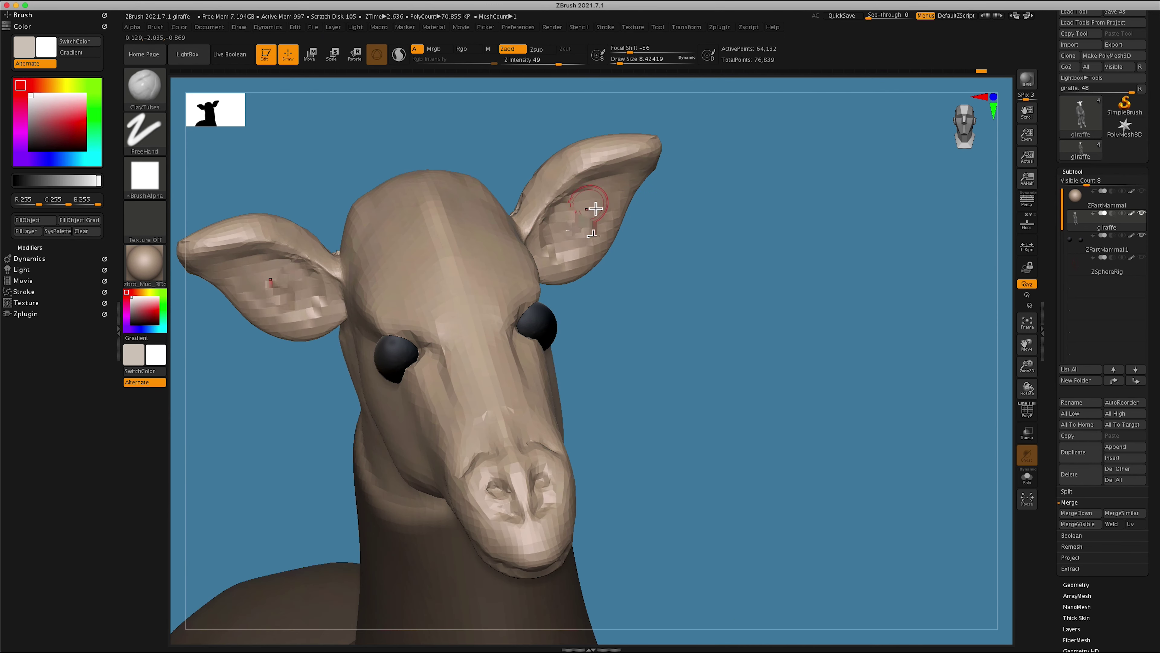
mouse_move(583, 217)
right_mouse_down()
mouse_move(822, 205)
mouse_move(772, 202)
mouse_move(693, 377)
right_mouse_up()
key("w")
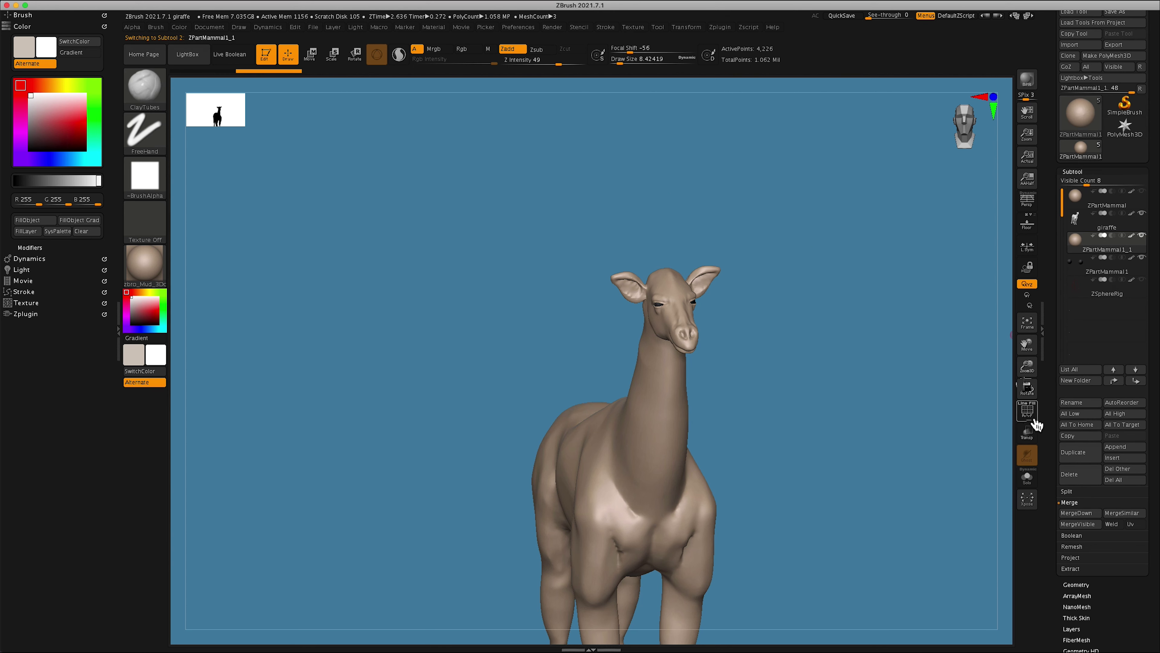
Solo the sphere subtool and scale it up on top of the head
left_click(1027, 432)
left_click(1027, 477)
key("w")
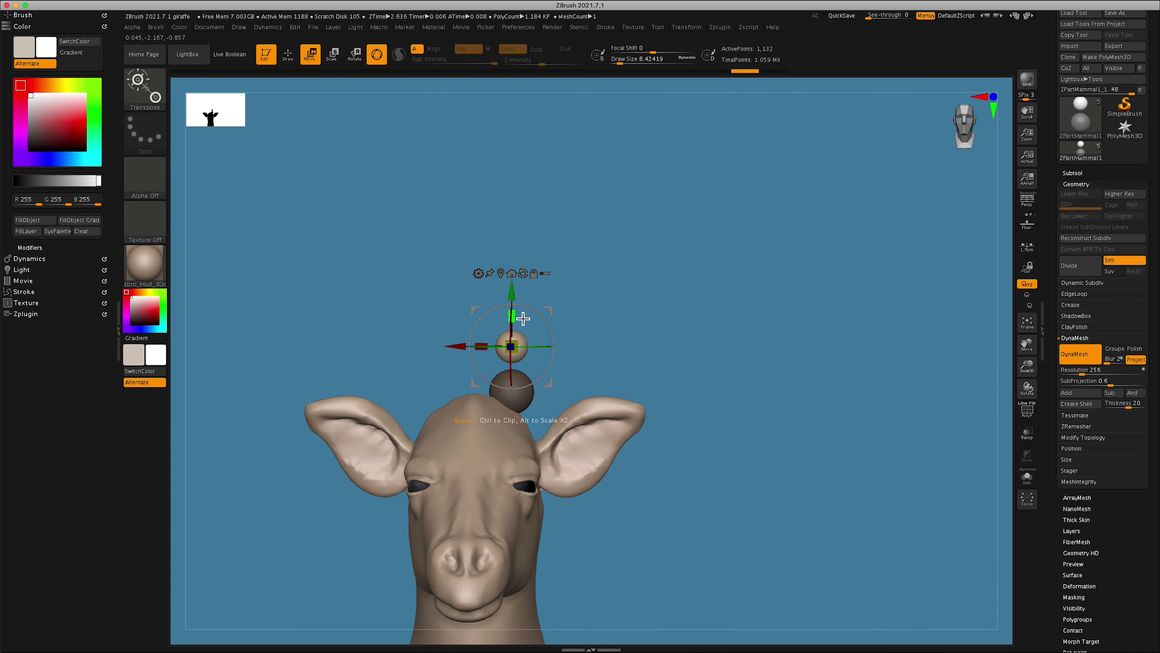
left_click_drag(521, 341, 517, 234)
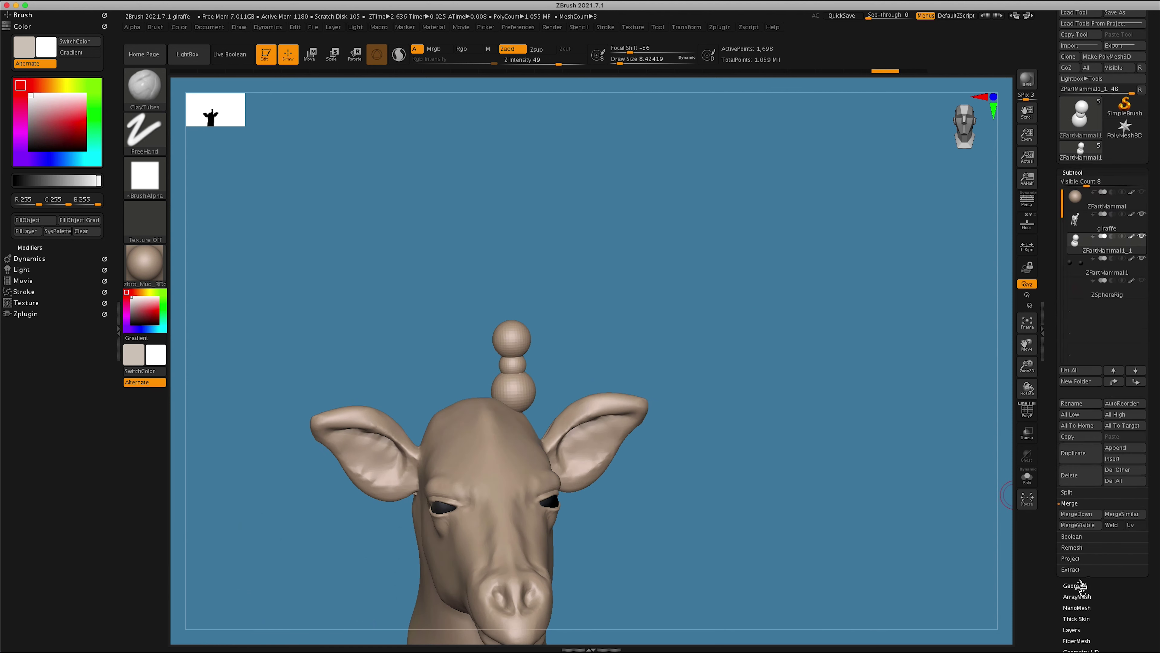
left_click(1087, 437)
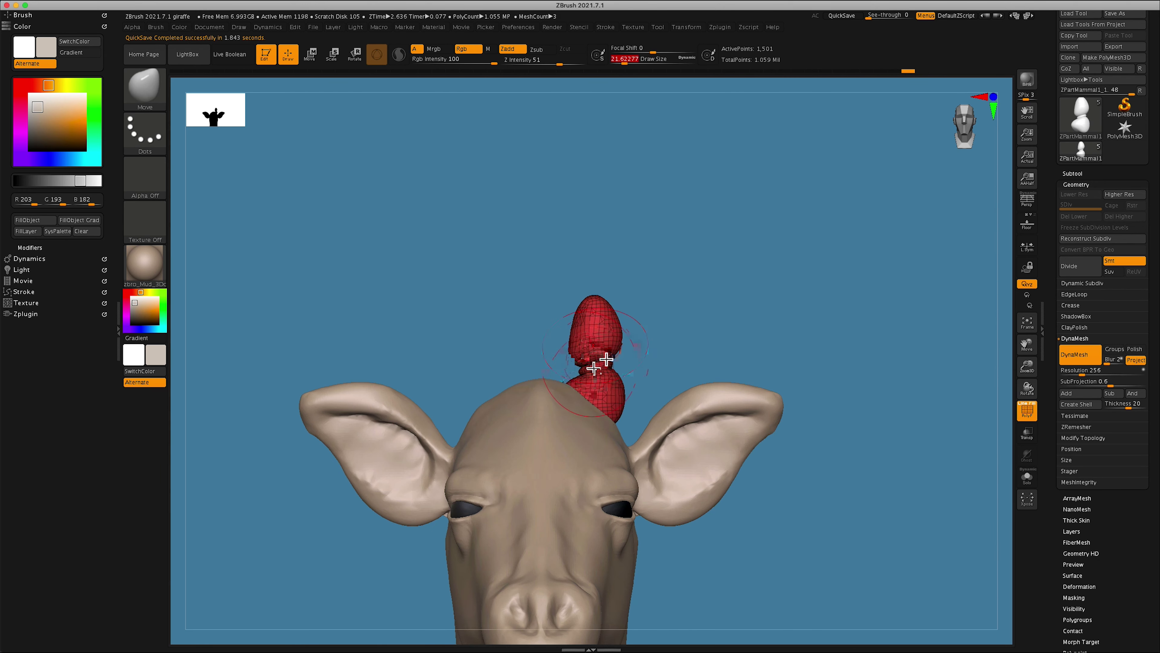
Shape the ossicone with Move Topological and merge the horns down into the giraffe
key("b")
key("m")
key("t")
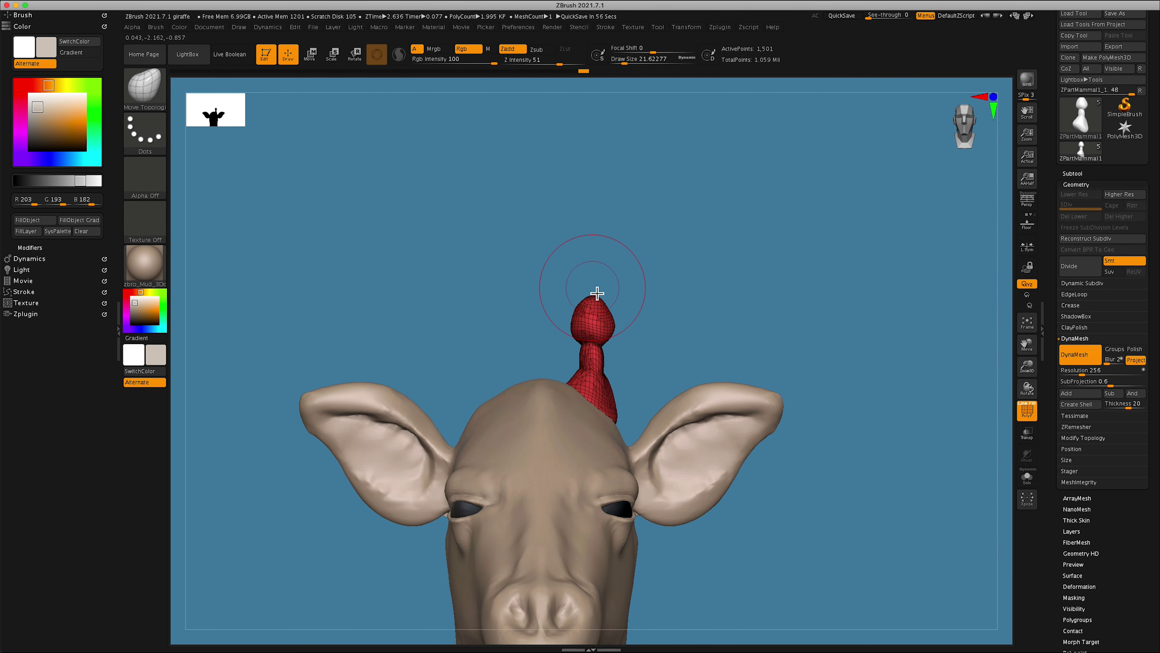
left_click_drag(597, 293, 754, 285)
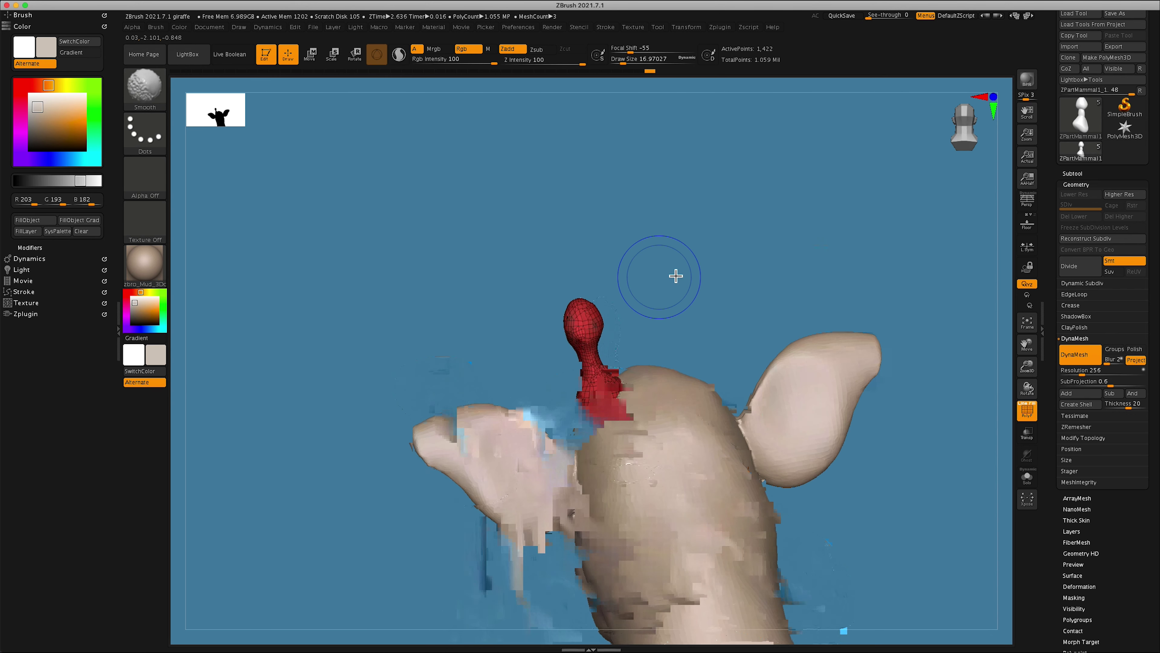
left_click(720, 27)
left_click(737, 247)
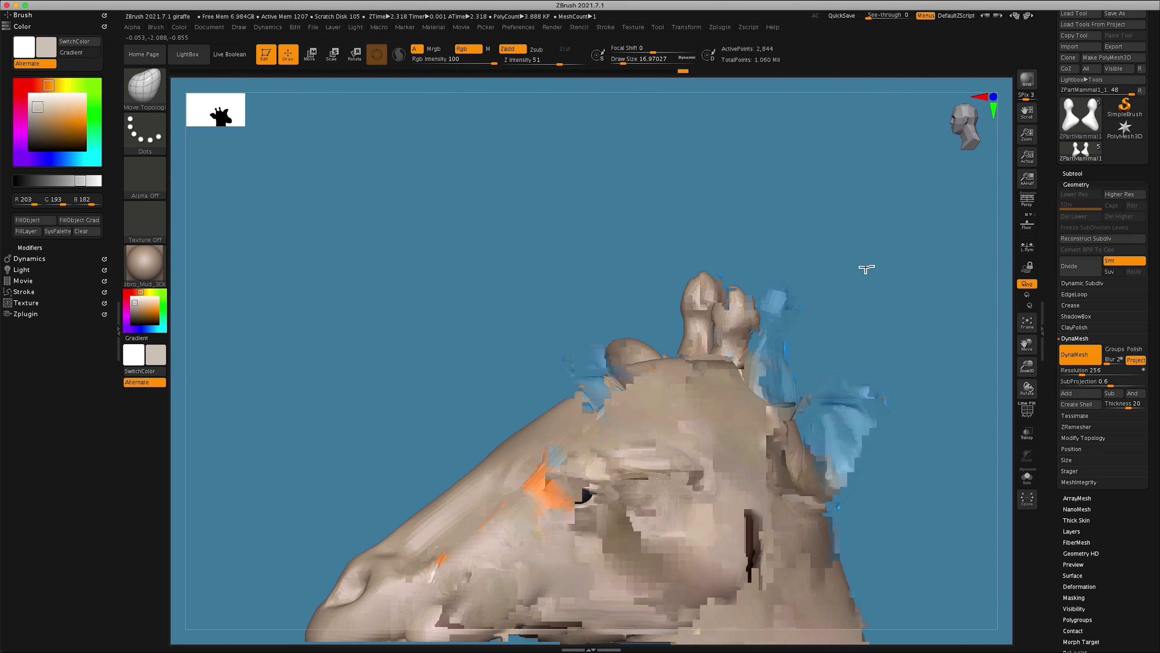
left_click(1130, 242)
Fuse the merged giraffe mesh and sculpt around the eyes with DamStandard
left_click(1018, 332)
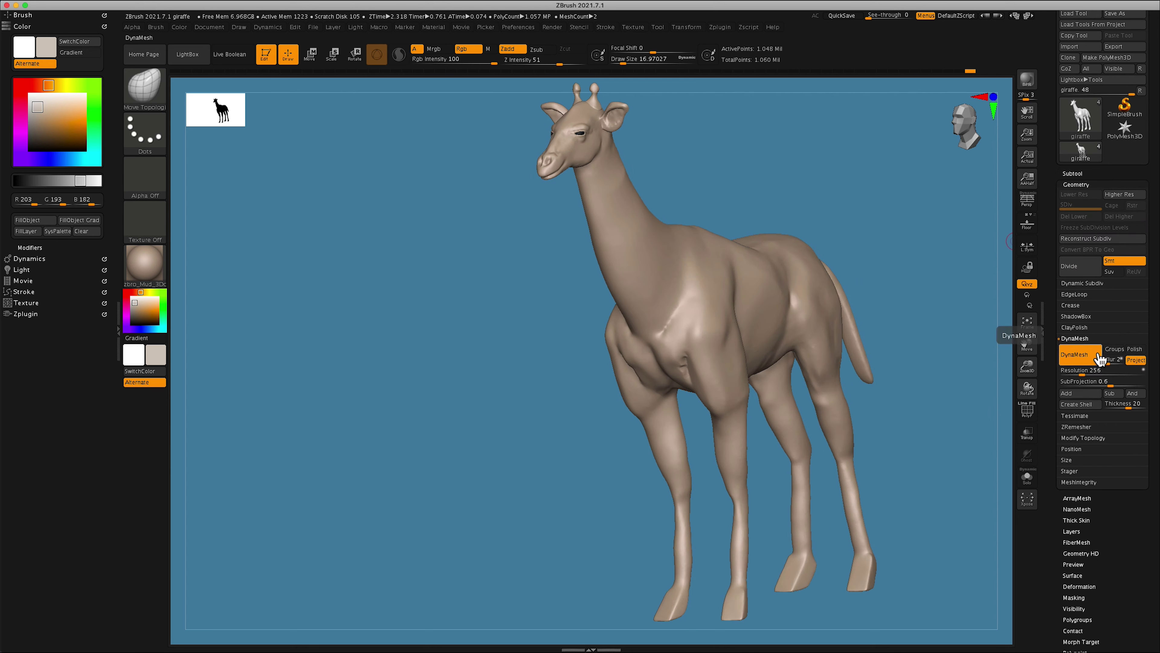
left_click_drag(669, 119, 721, 95)
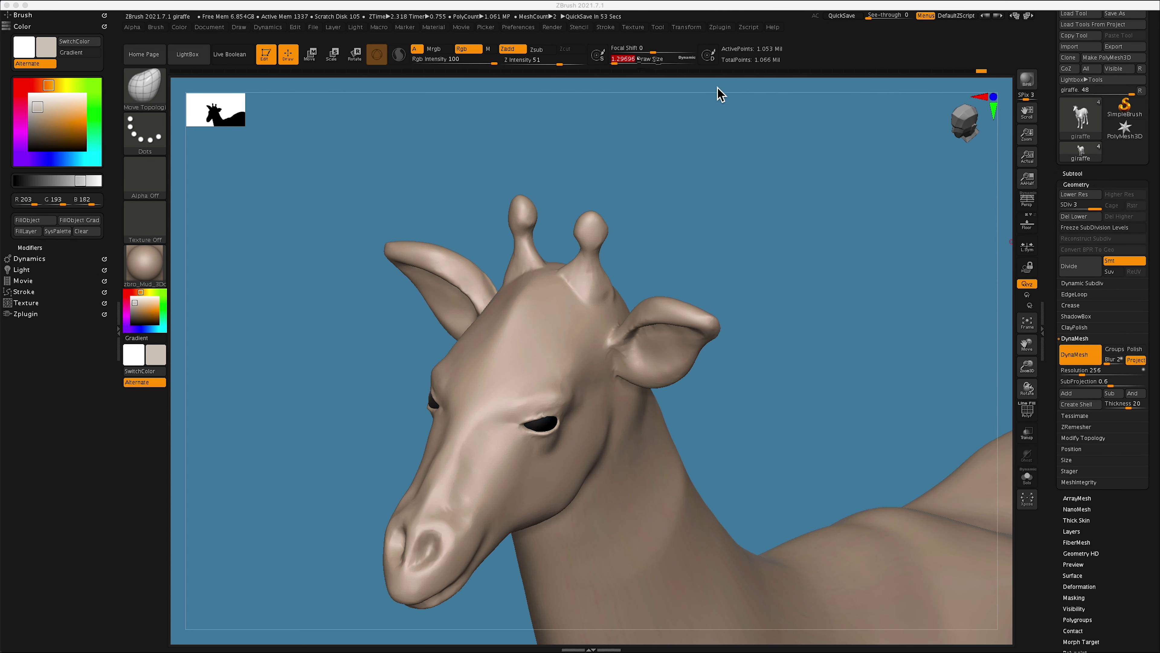
key("b")
key("d")
key("s")
left_click_drag(564, 160, 703, 255)
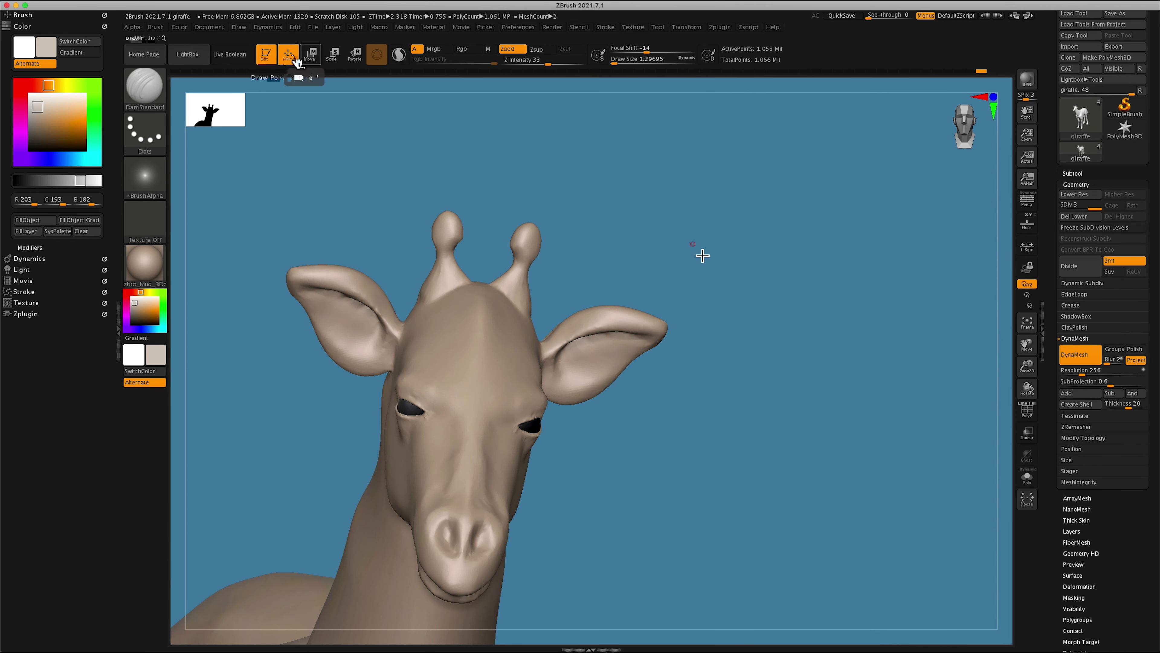
left_click_drag(474, 105, 721, 270)
Rebuild the giraffe with ZRemesher and divide it up to SDiv 3
scroll(525, 426, "up", 5)
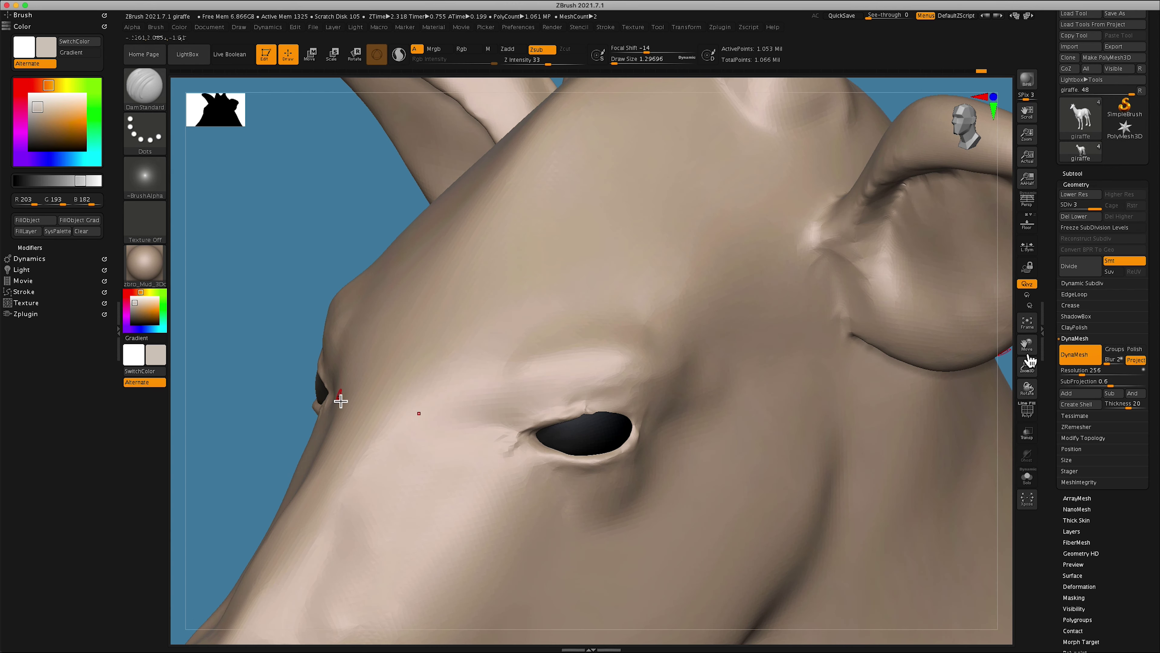
left_click(1076, 426)
key("b")
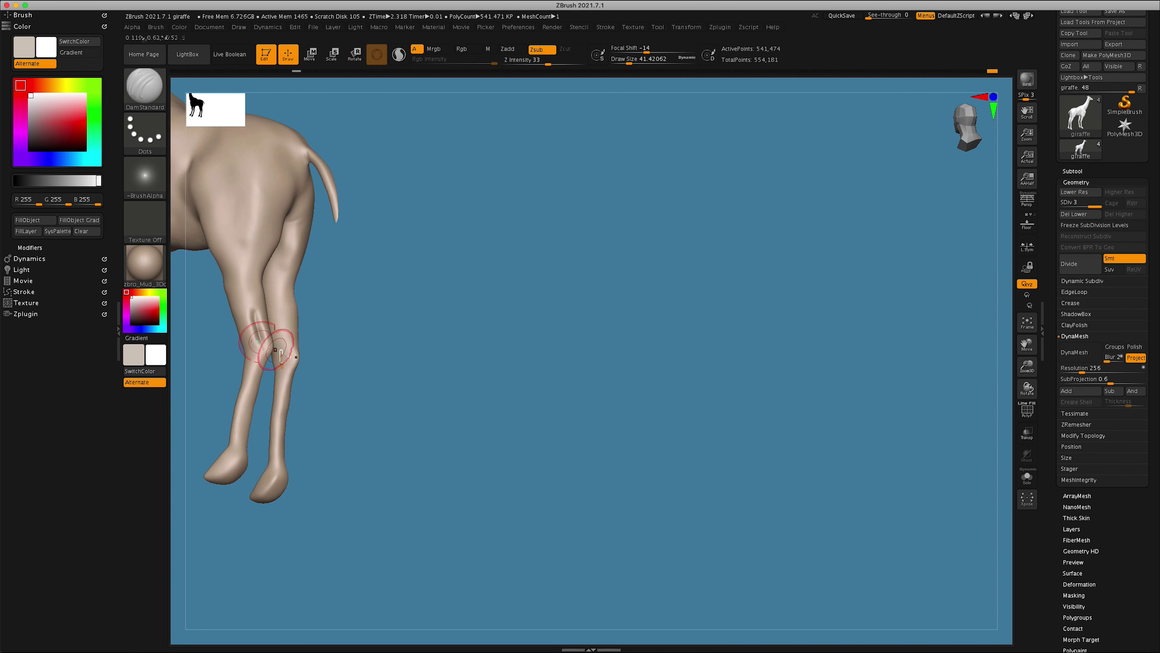
key("b")
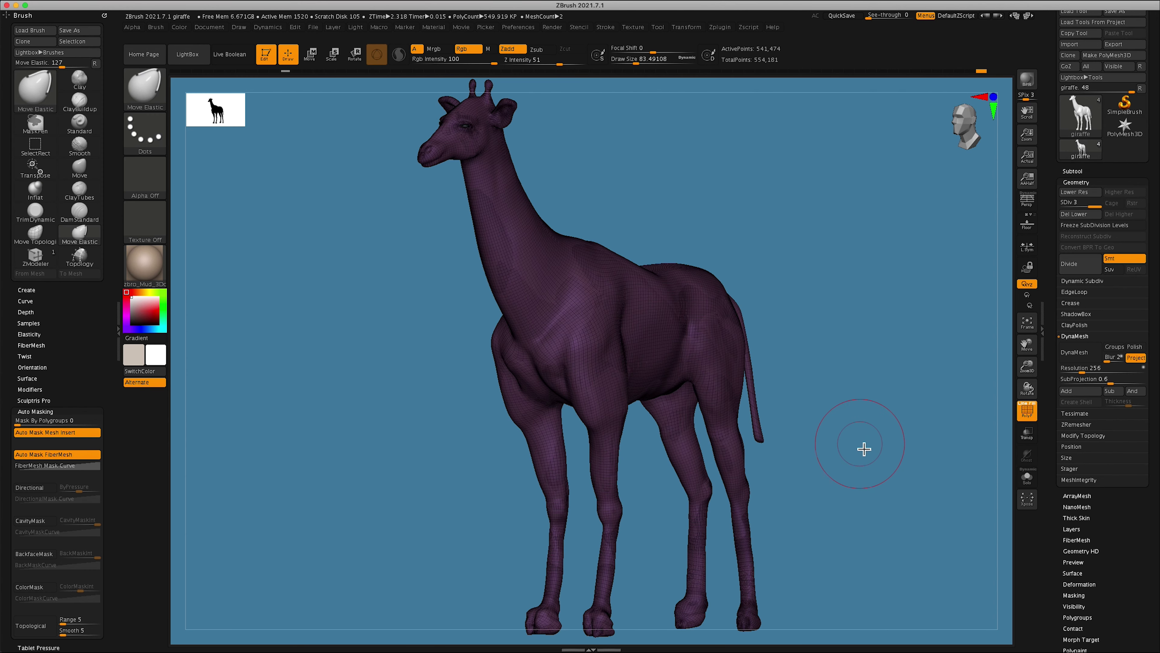
Hide the PolyF wireframe, pick the Inflat brush and expand Tool > Layers
left_click(1037, 414)
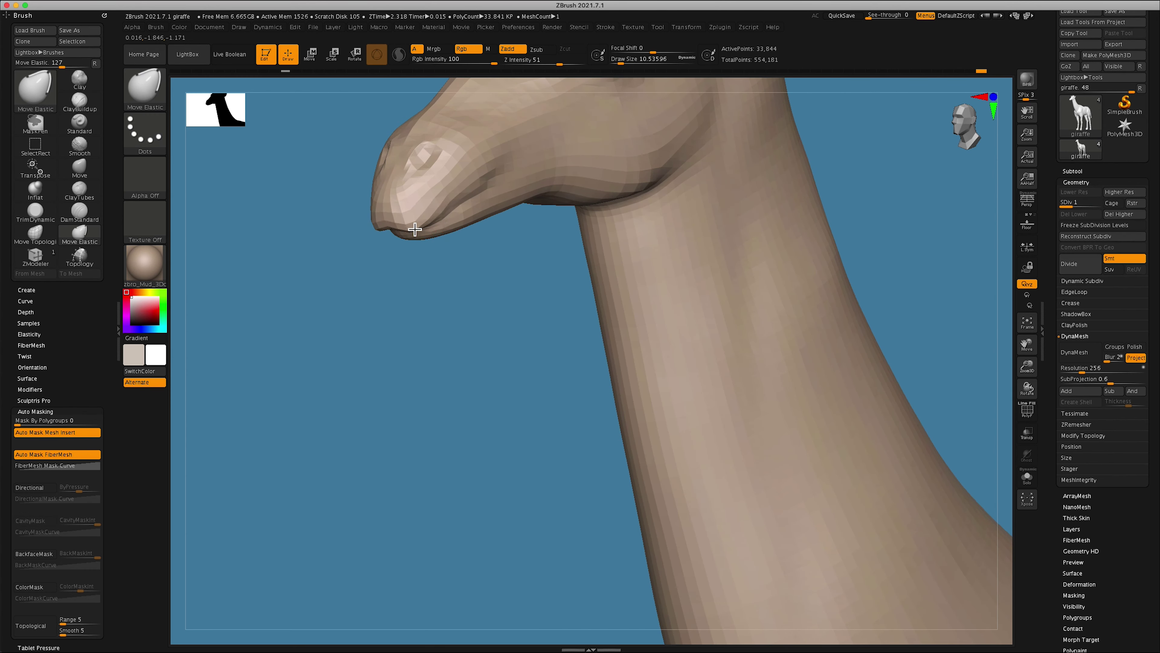
left_click_drag(503, 178, 442, 166)
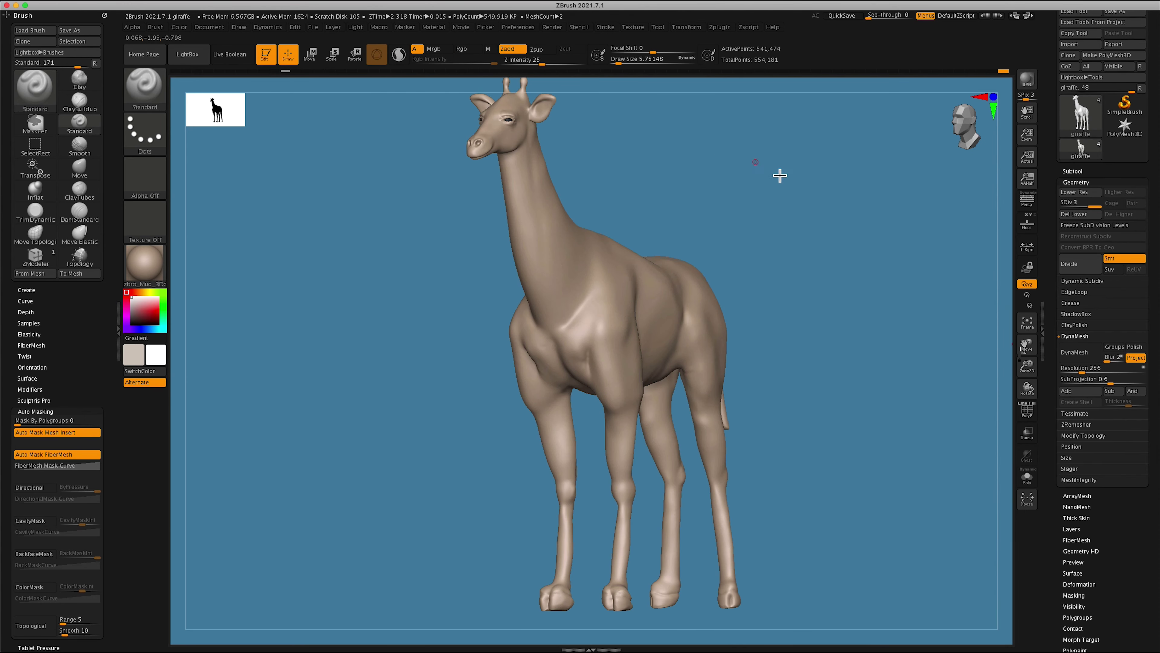
mouse_move(529, 245)
left_mouse_down()
mouse_move(611, 223)
mouse_move(731, 256)
left_mouse_up()
key("b")
key("i")
key("n")
left_click(1072, 529)
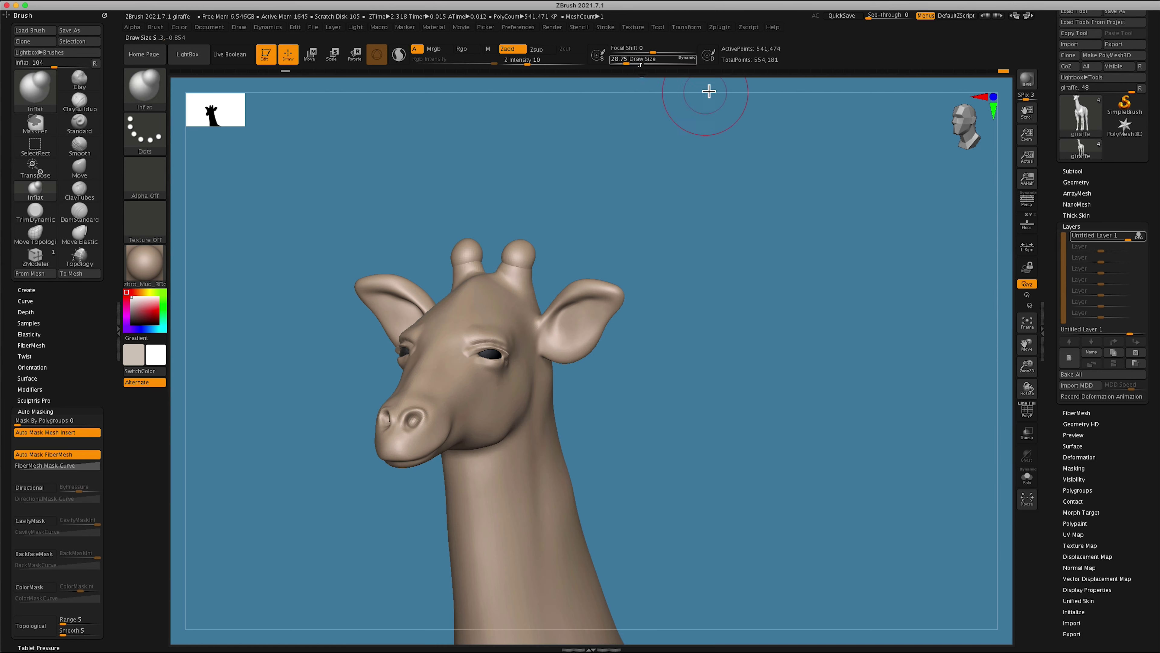
Mask the body and Transpose-rotate the head forward on the sculpt layer, back in Draw mode
left_click_drag(709, 91, 492, 246)
key("f")
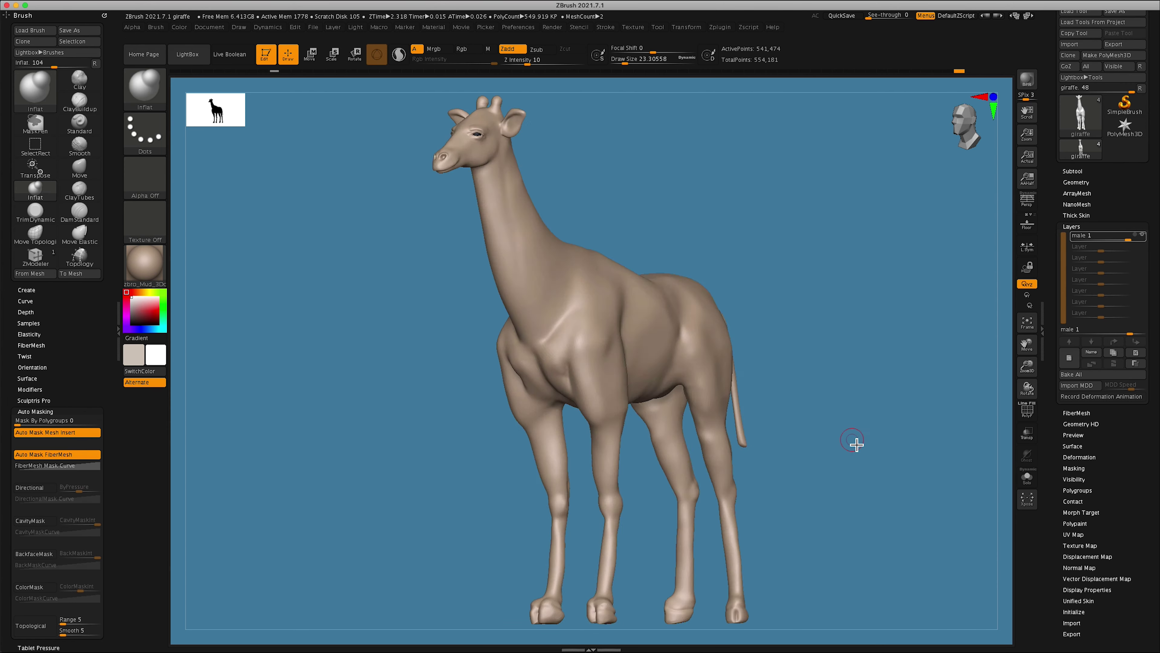
mouse_move(855, 443)
left_mouse_down()
mouse_move(911, 391)
mouse_move(899, 466)
mouse_move(869, 453)
left_mouse_up()
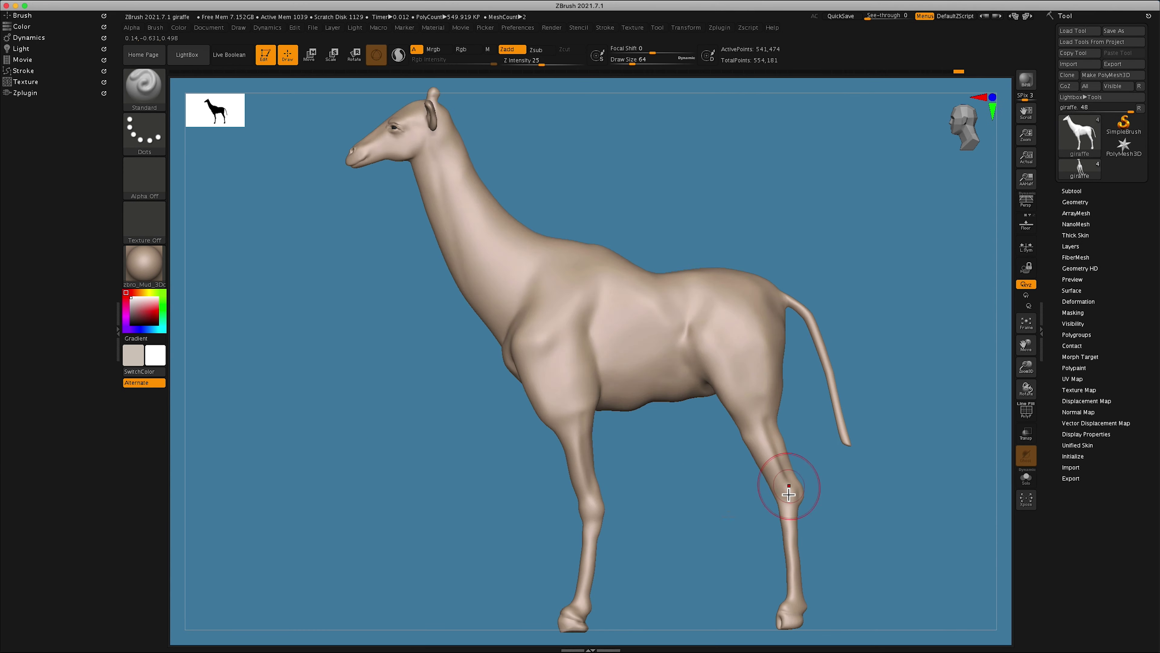
left_click_drag(639, 66, 624, 64)
left_click(1070, 246)
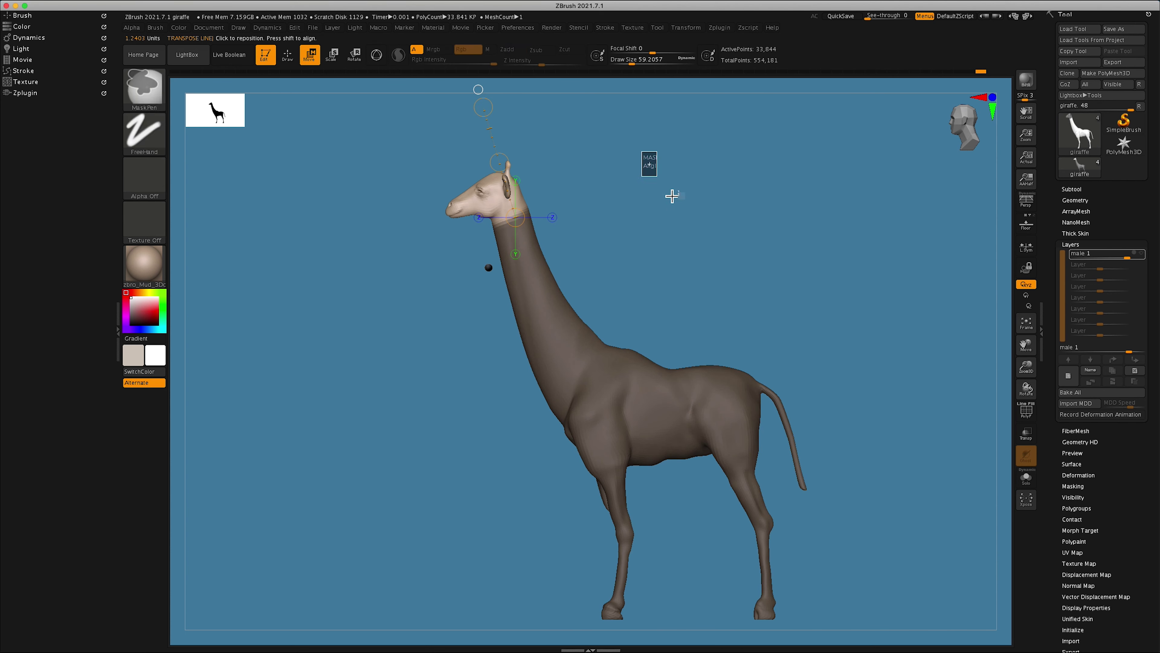
mouse_move(672, 196)
left_mouse_down()
mouse_move(601, 192)
mouse_move(508, 529)
mouse_move(744, 109)
left_mouse_up()
key("q")
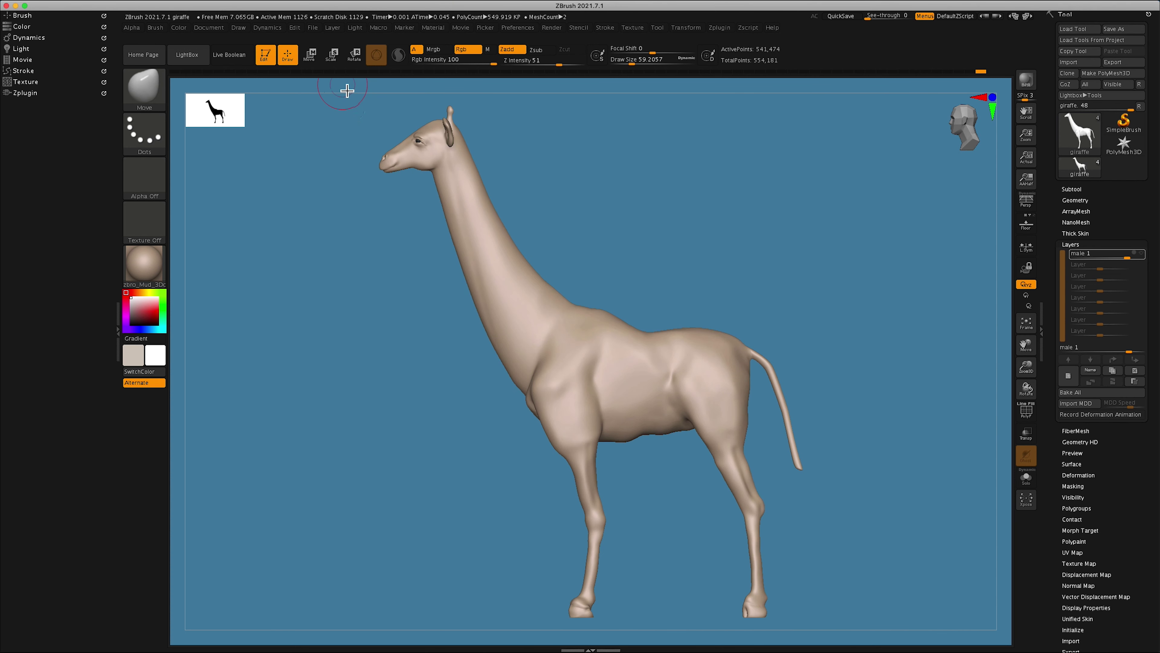
left_click_drag(347, 91, 774, 286)
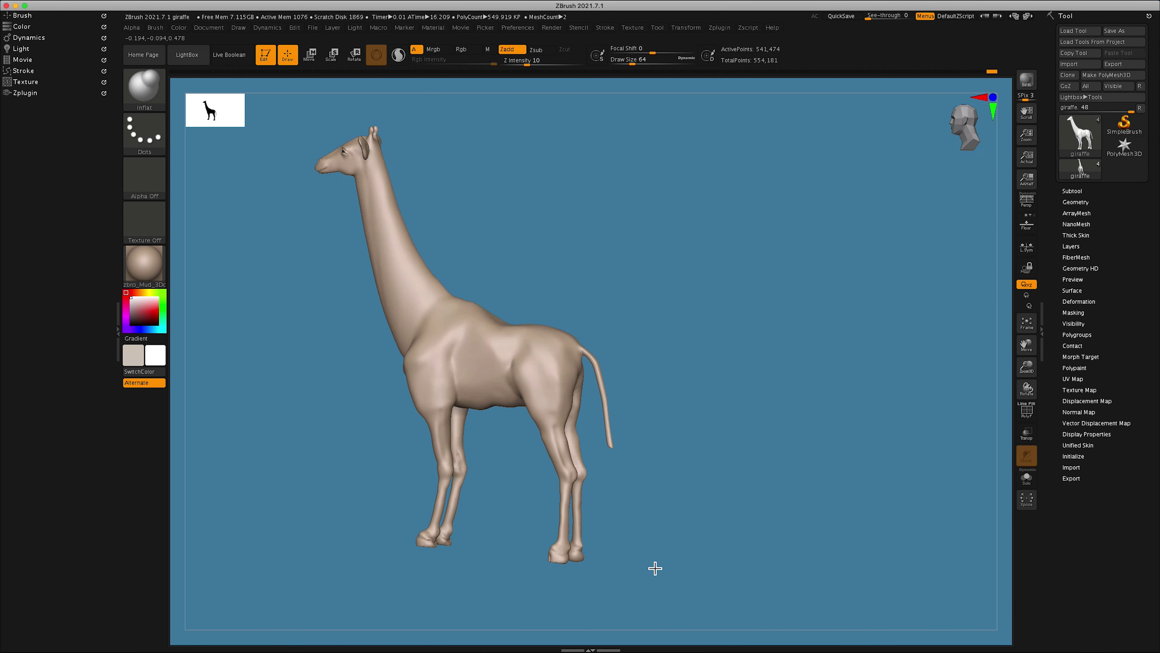
Paint a mask over the neck, body, tail and upper legs, leaving lower legs free
left_click_drag(655, 568, 703, 487)
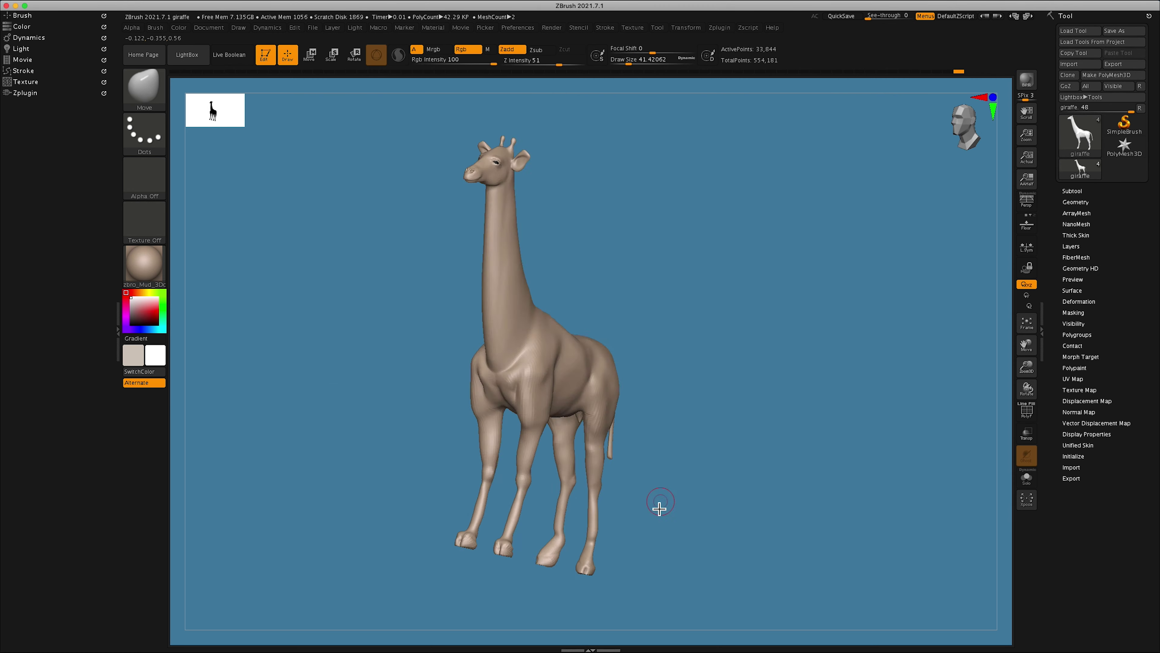
left_click_drag(492, 547, 554, 492)
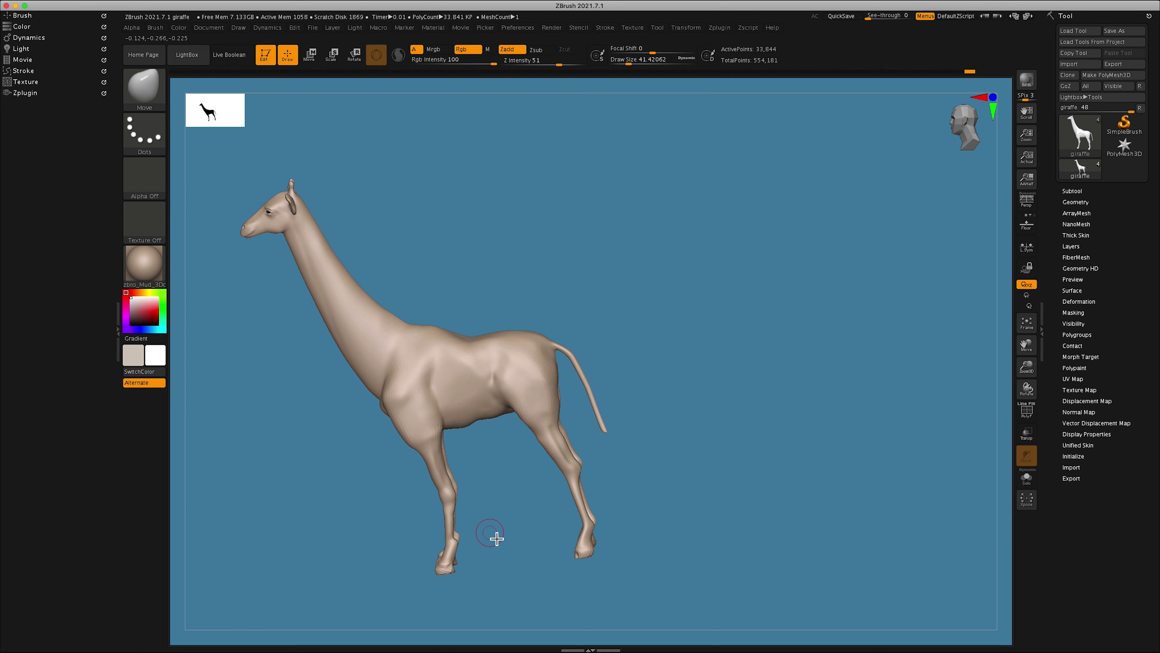
left_click_drag(496, 539, 650, 384)
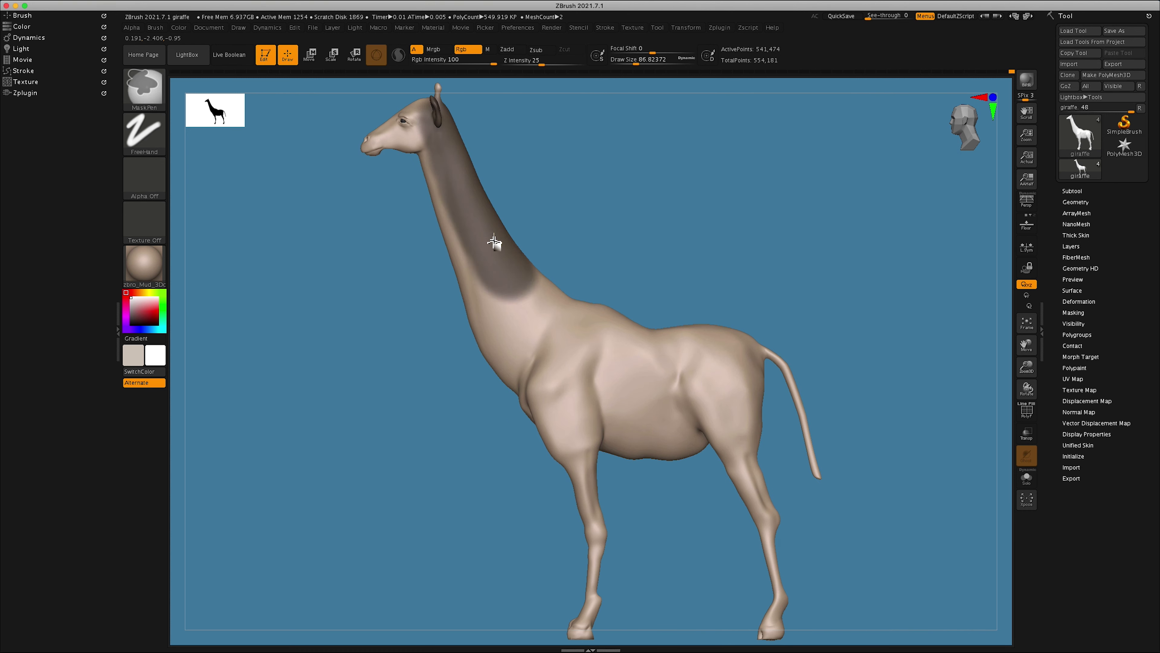
left_click_drag(817, 426, 583, 535, "ctrl")
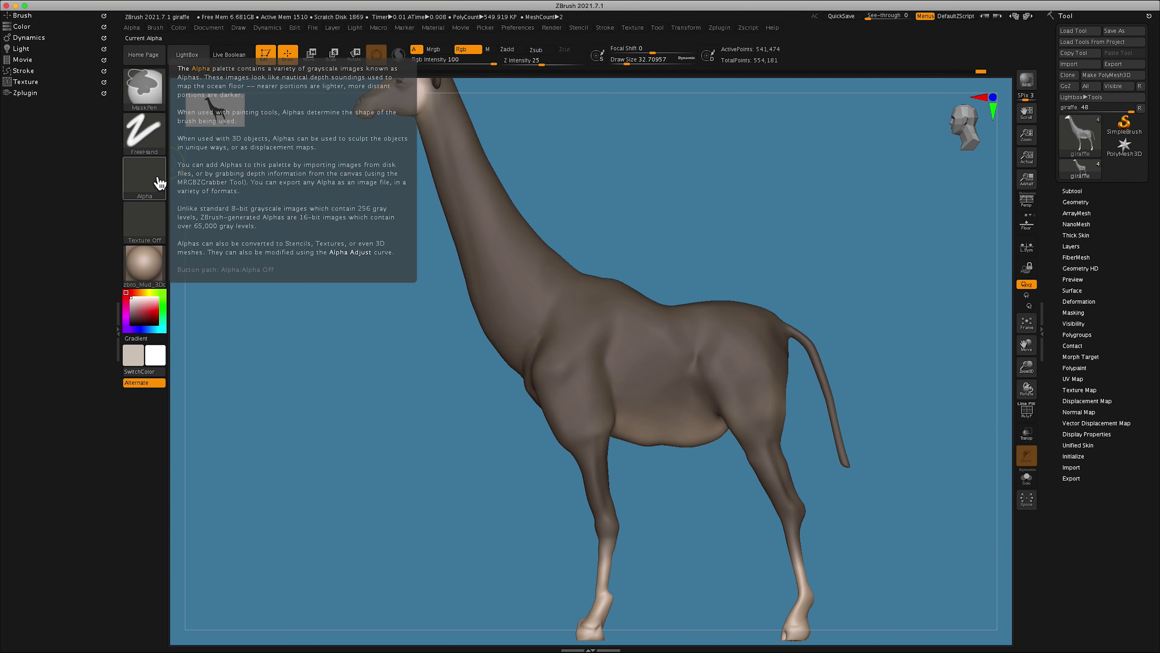
Give MaskPen a noise alpha and DragRect stroke, and stamp the patch pattern over the body
left_click(144, 176, "ctrl")
left_click(145, 133)
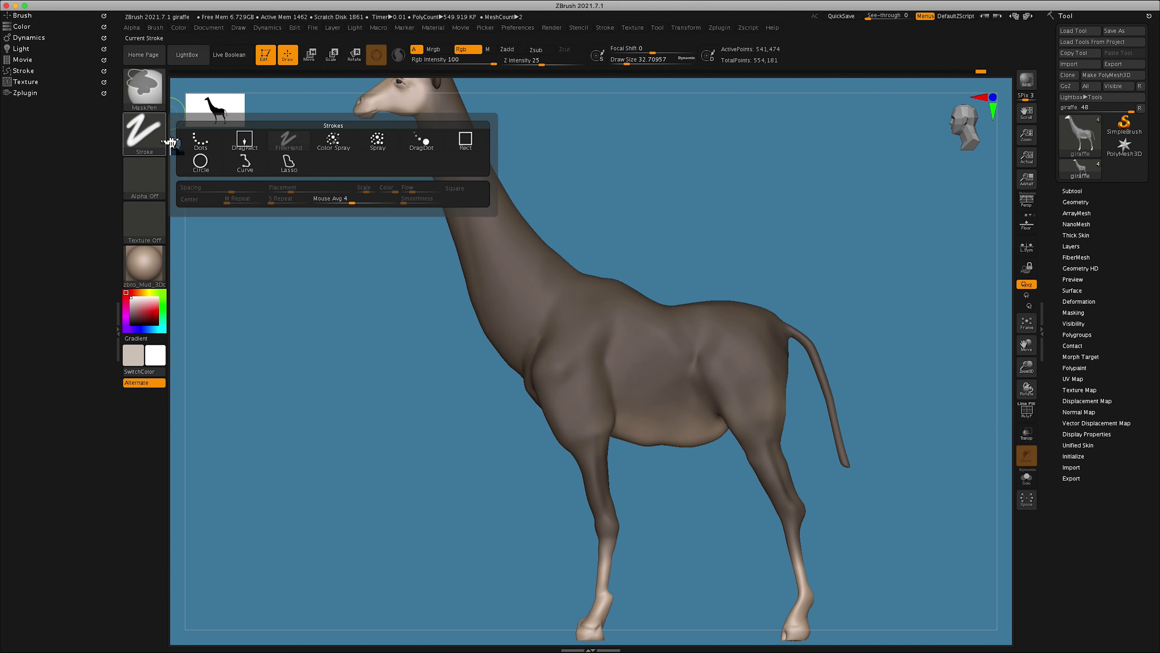
left_click(290, 138)
left_click_drag(649, 361, 715, 406, "ctrl")
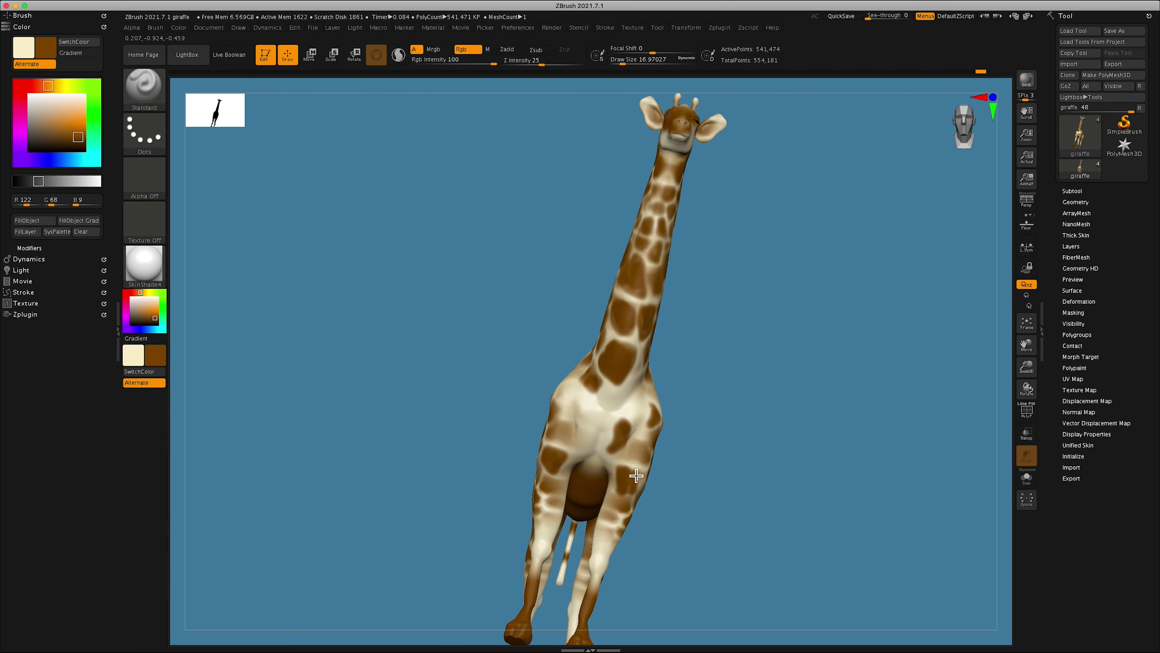
Select the giraffe-pattern alpha, make brown the main colour, and show the Brush and Stroke palettes
left_click_drag(610, 424, 635, 445)
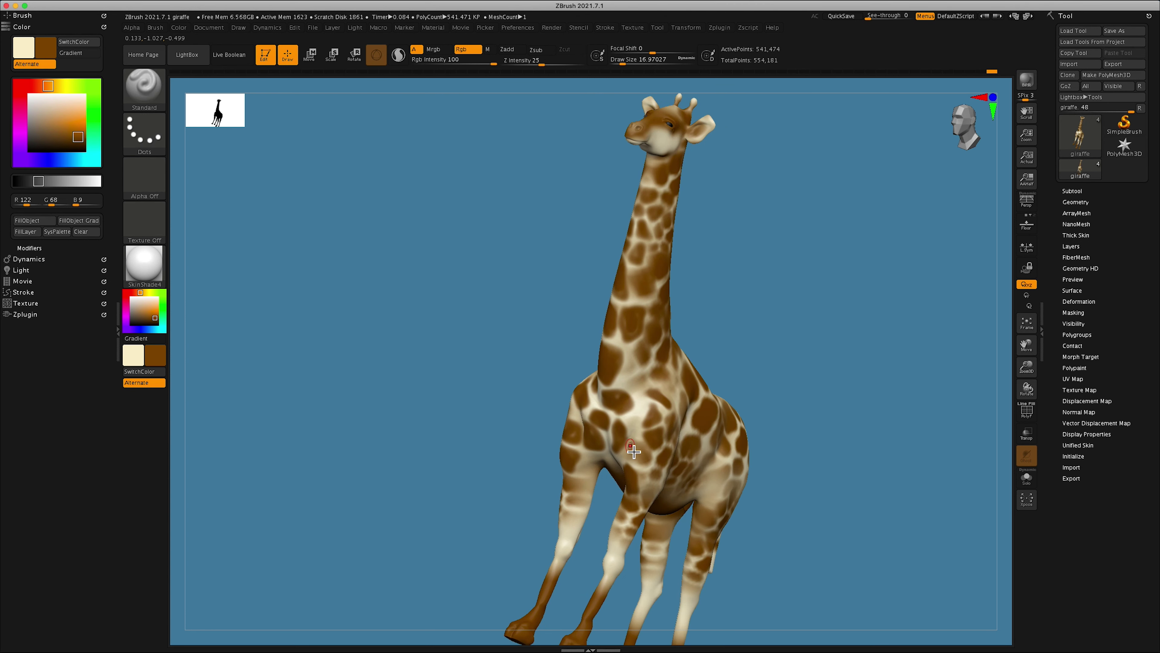
left_click_drag(805, 334, 565, 381)
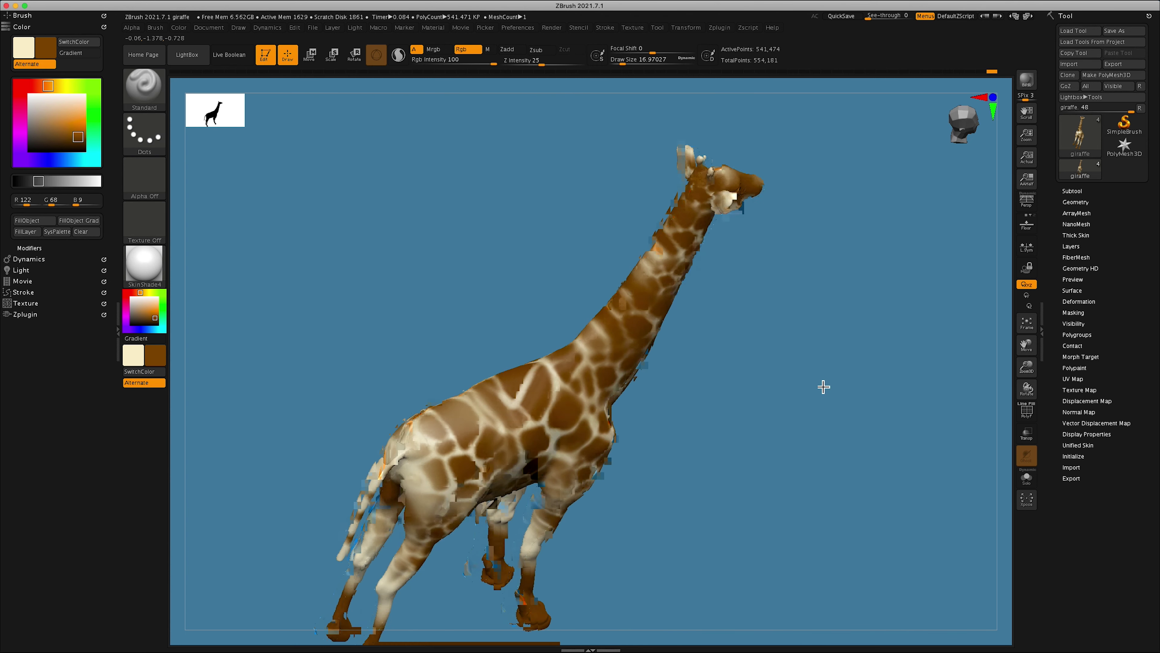
left_click(145, 178)
left_click(215, 339)
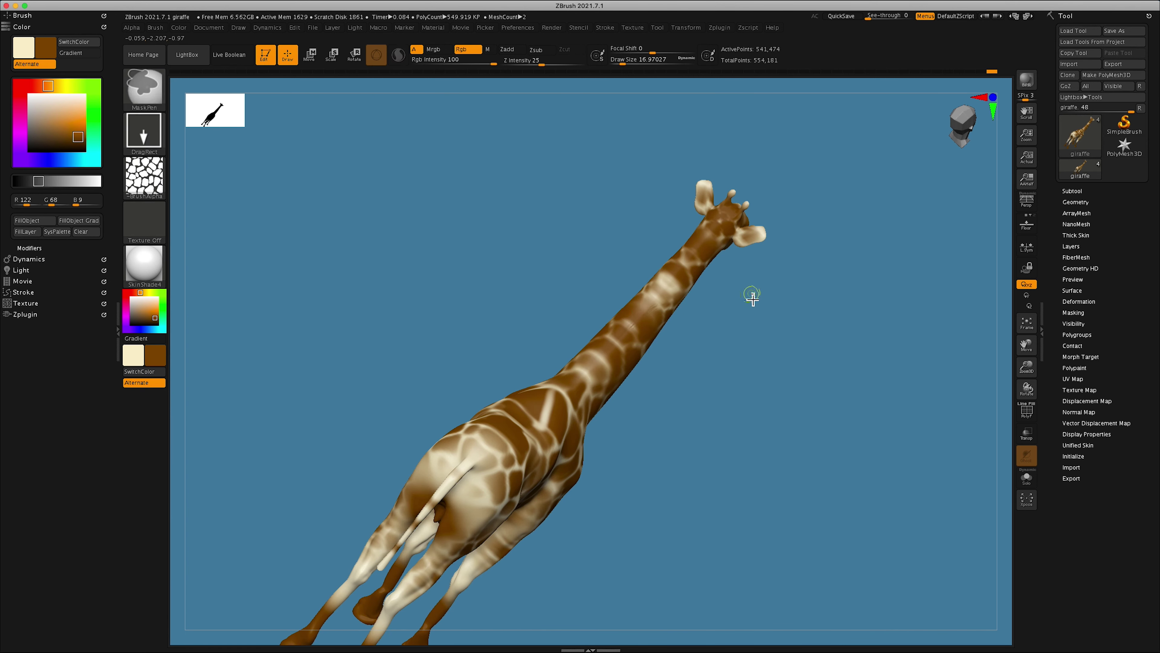
key("v")
left_click(22, 15)
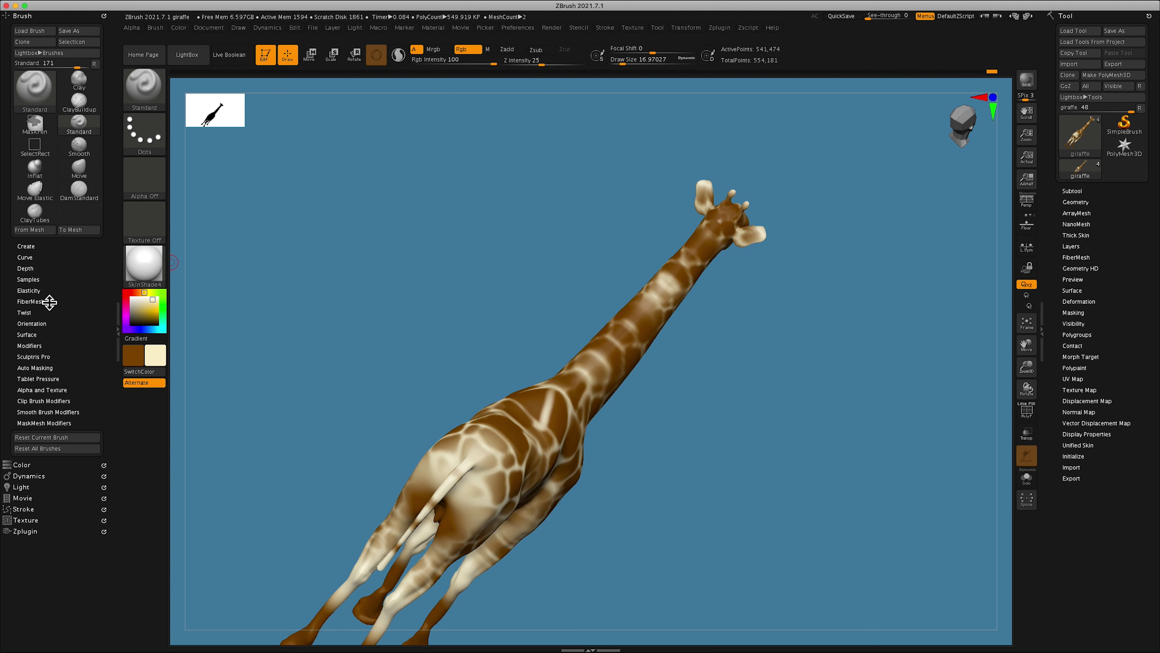
left_click(23, 509)
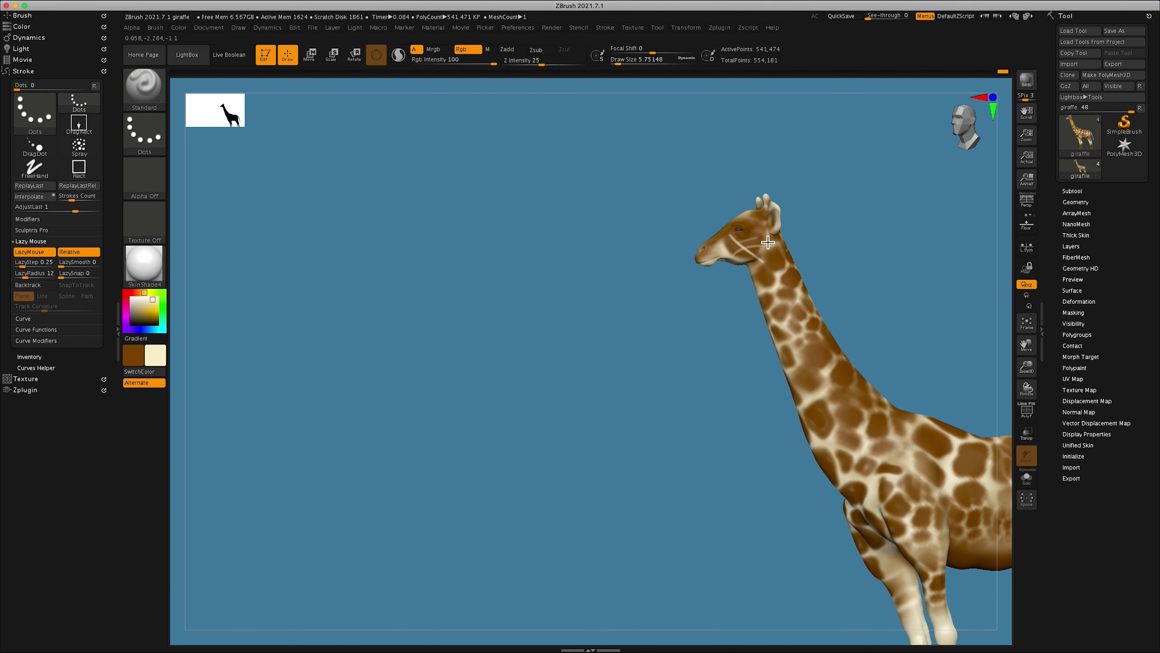
Paint cleaner brown patches with Lazy Mouse strokes along the neck and body
mouse_move(768, 242)
left_mouse_down()
mouse_move(880, 267)
mouse_move(858, 284)
left_mouse_up()
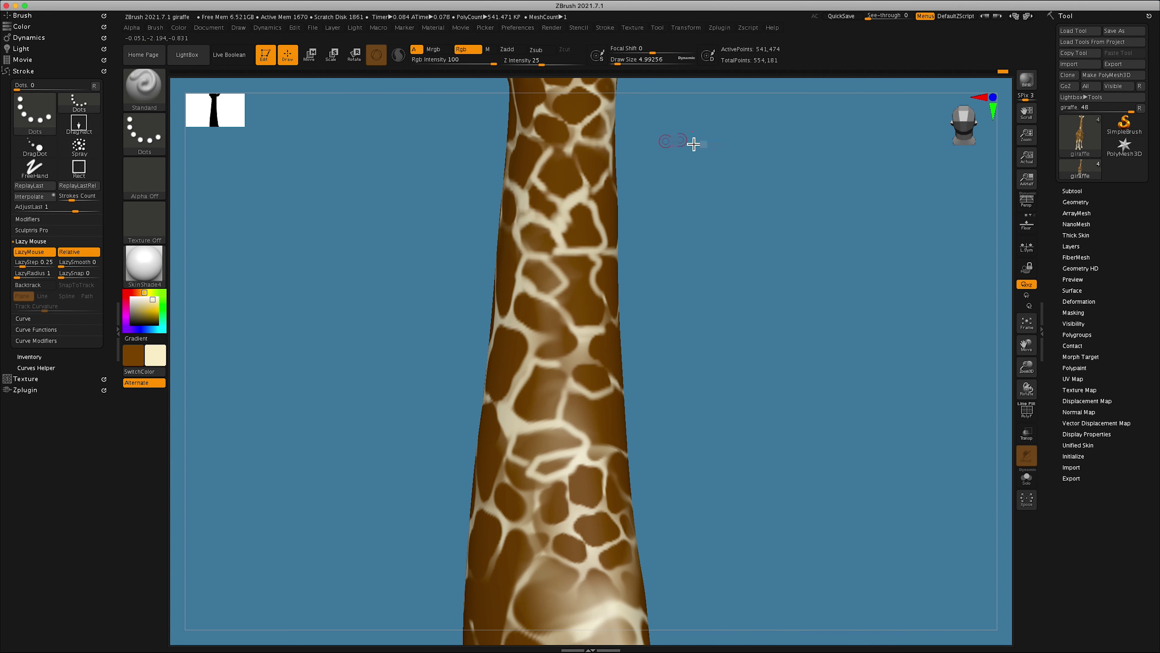
left_click_drag(694, 144, 615, 261)
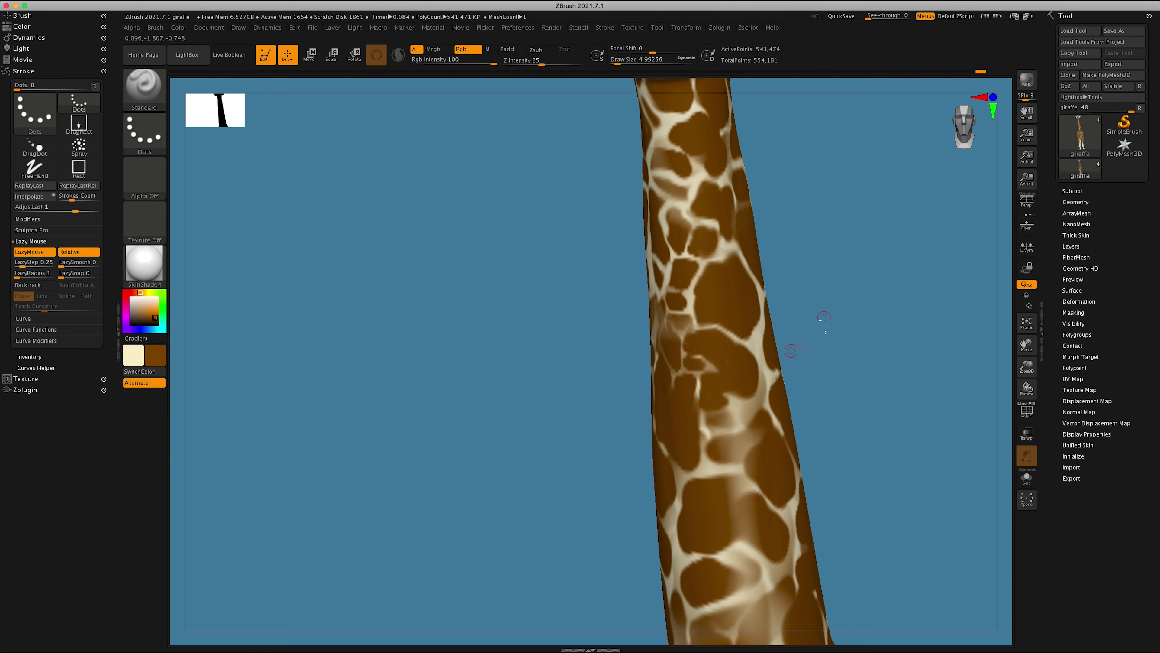
left_click_drag(823, 316, 741, 416)
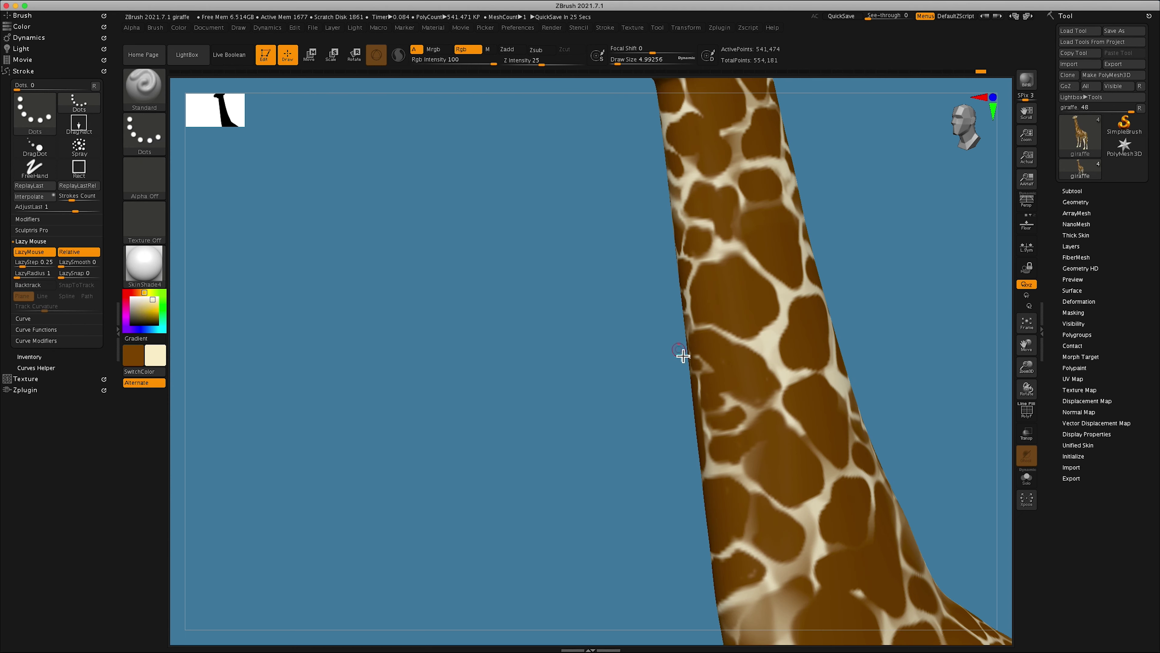
mouse_move(742, 468)
left_mouse_down()
mouse_move(912, 298)
mouse_move(488, 212)
mouse_move(448, 238)
mouse_move(428, 269)
mouse_move(606, 379)
left_mouse_up()
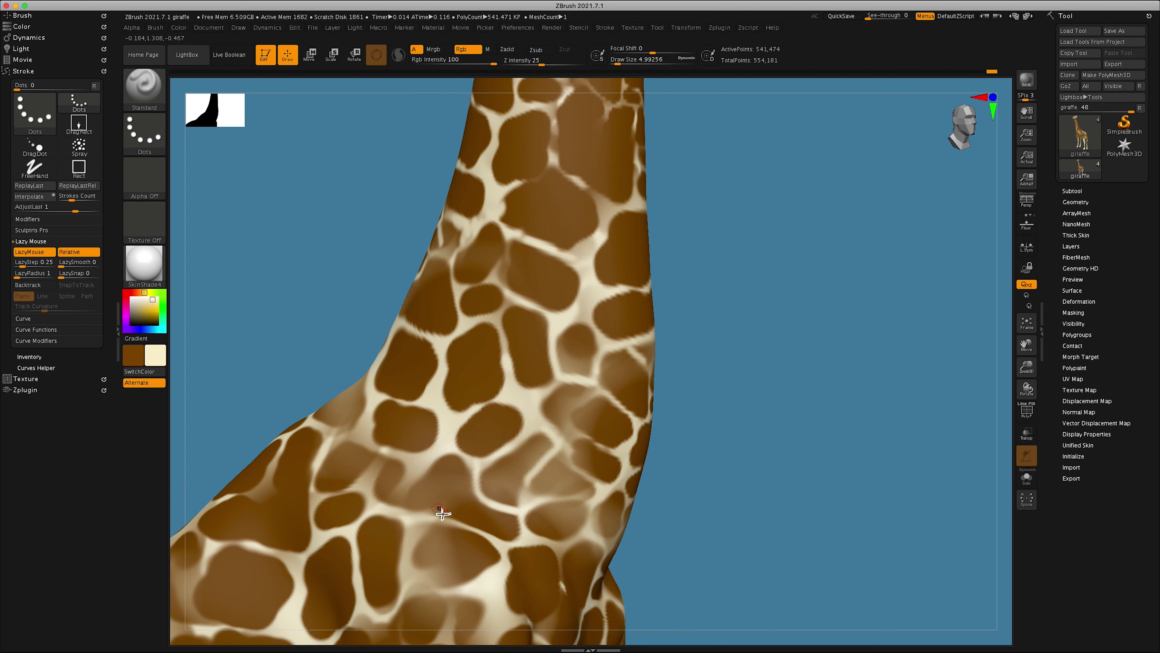
key("f")
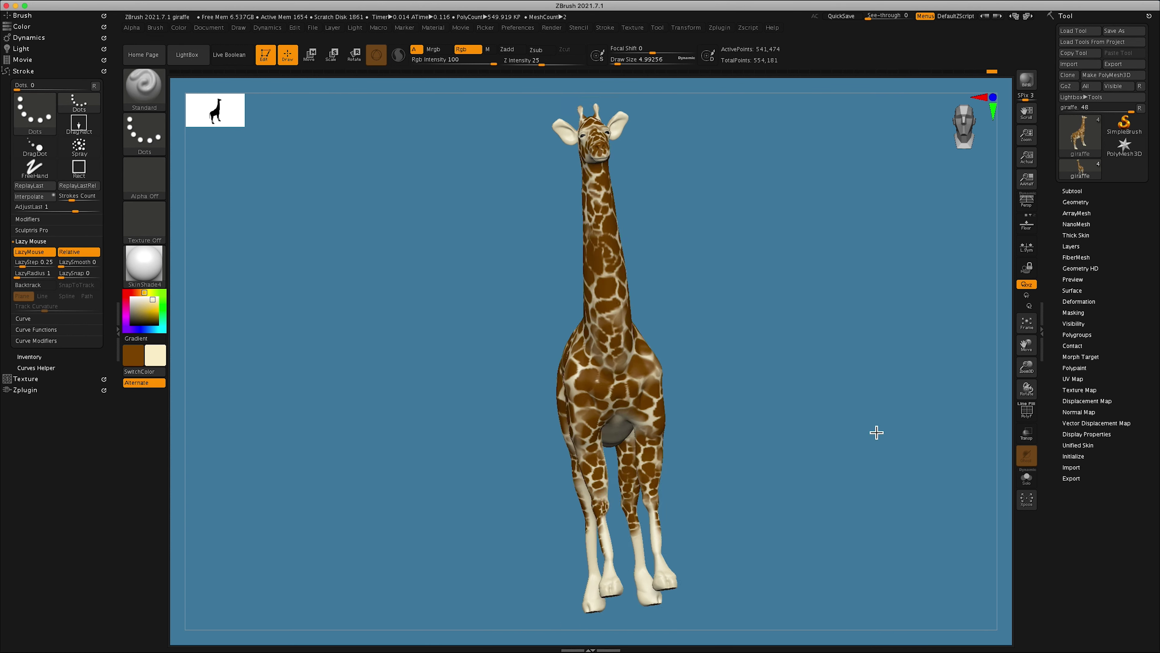
scroll(551, 356, "up", 5)
mouse_move(557, 303)
left_mouse_down()
mouse_move(658, 249)
mouse_move(575, 290)
mouse_move(865, 267)
left_mouse_up()
key("f")
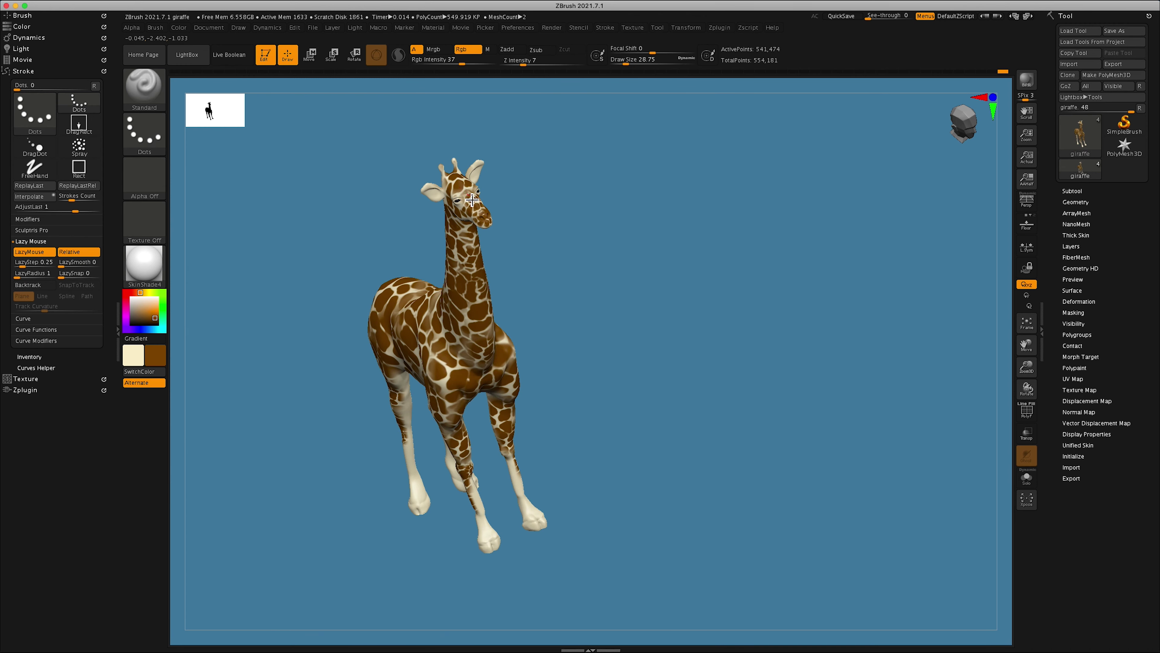
left_click_drag(542, 171, 911, 297)
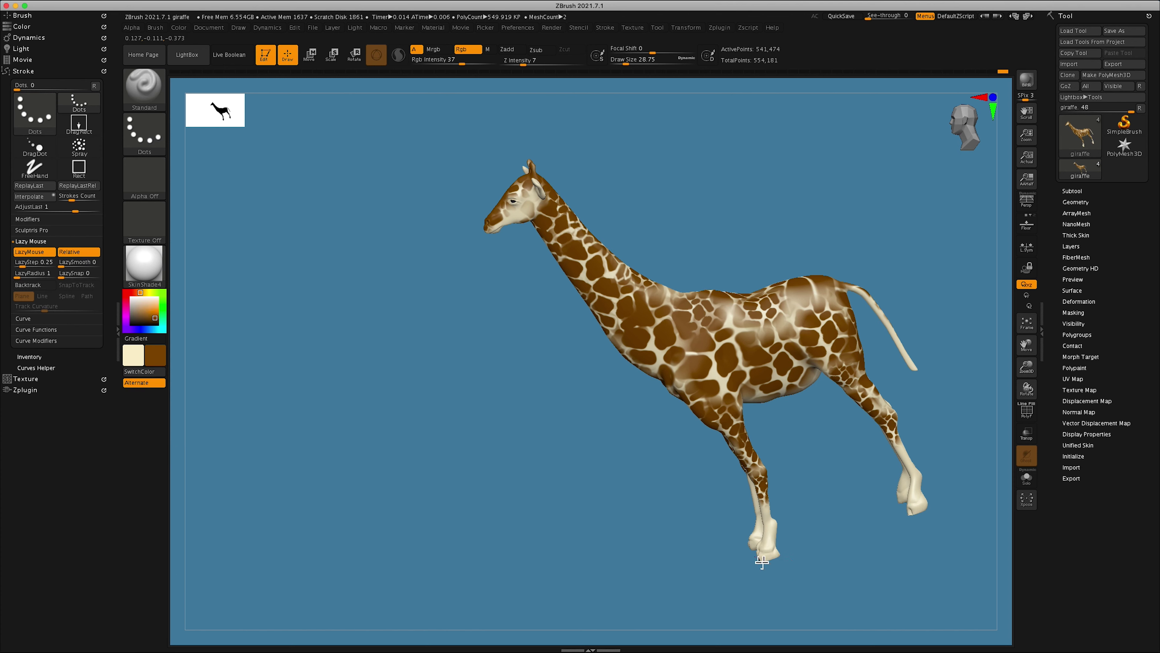
mouse_move(762, 562)
left_mouse_down()
mouse_move(769, 549)
mouse_move(705, 526)
mouse_move(750, 402)
mouse_move(862, 334)
left_mouse_up()
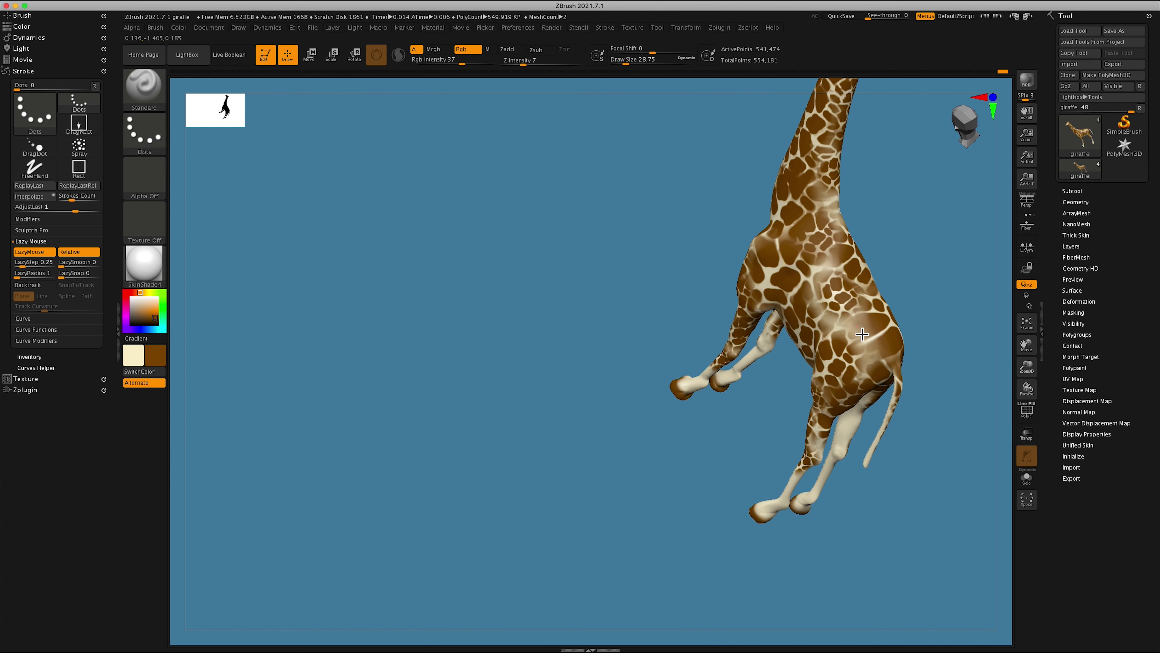
mouse_move(834, 198)
left_mouse_down()
mouse_move(950, 267)
mouse_move(687, 184)
left_mouse_up()
mouse_move(804, 474)
left_mouse_down()
mouse_move(724, 476)
mouse_move(920, 402)
mouse_move(845, 357)
left_mouse_up()
Swap the paint colours and switch back to the Standard painting brush
key("b")
key("c")
key("t")
key("v")
key("b")
key("s")
key("t")
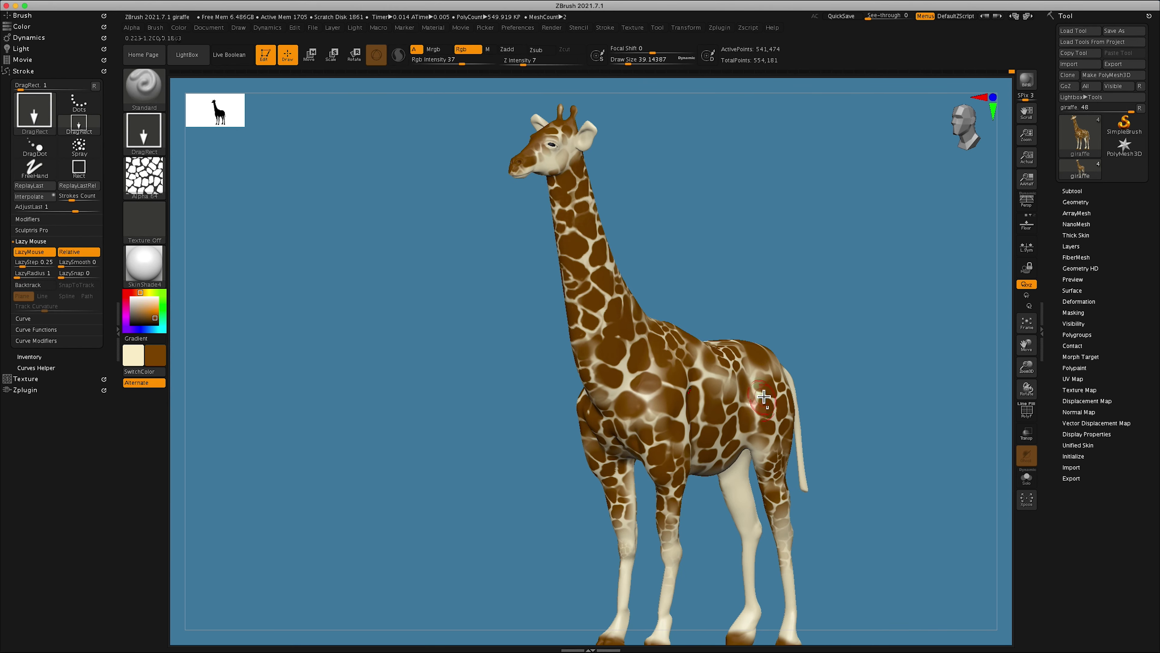
Paint all four hooves near-black, orbiting around the legs to reach them
mouse_move(432, 97)
left_mouse_down()
mouse_move(658, 135)
mouse_move(616, 195)
mouse_move(546, 198)
mouse_move(702, 189)
mouse_move(855, 249)
mouse_move(847, 262)
mouse_move(747, 223)
mouse_move(948, 175)
mouse_move(801, 317)
mouse_move(556, 169)
left_mouse_up()
key("v")
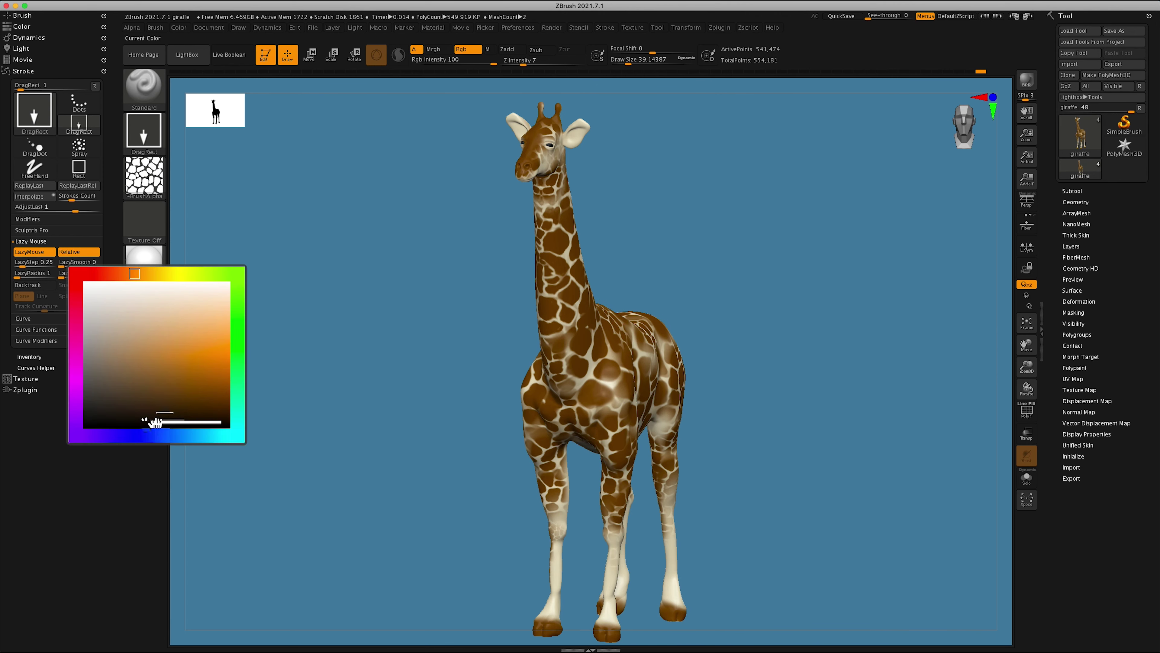
mouse_move(639, 576)
left_mouse_down()
mouse_move(772, 482)
mouse_move(627, 423)
left_mouse_up()
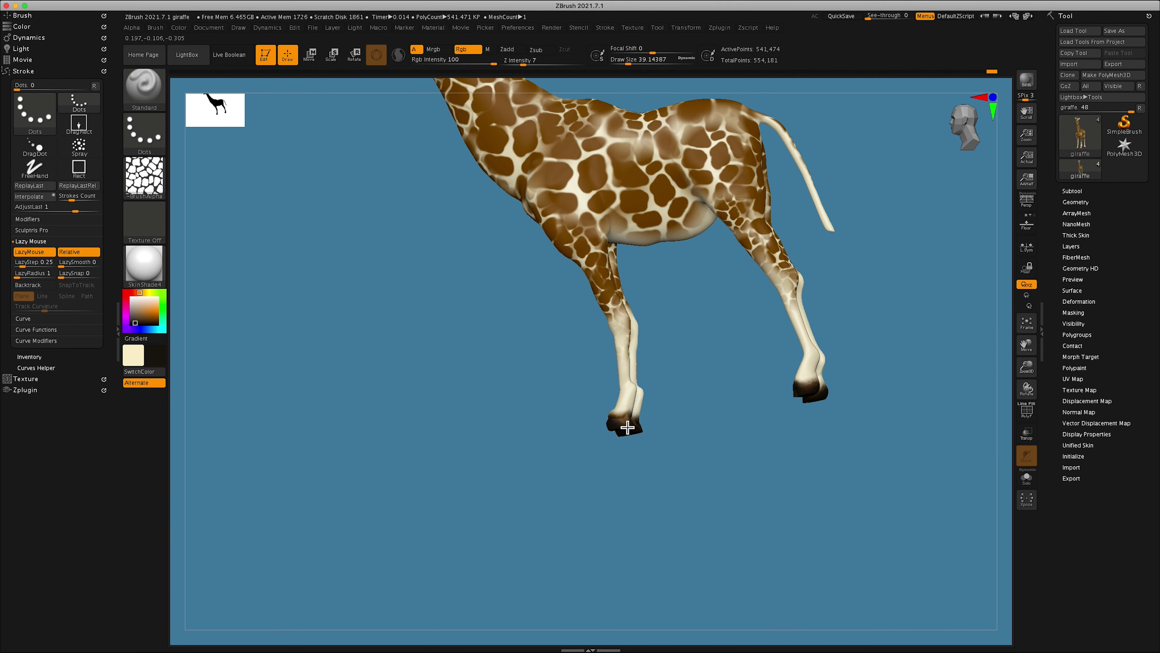
key("f")
left_click_drag(853, 302, 315, 233)
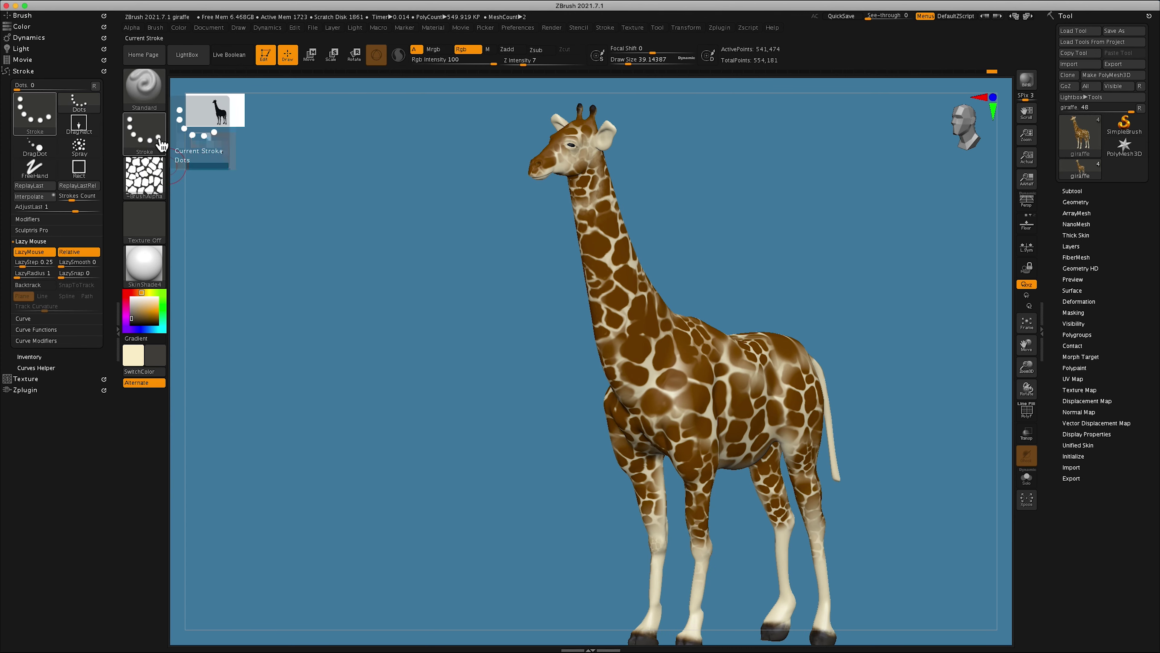
mouse_move(696, 383)
right_mouse_down()
mouse_move(822, 364)
mouse_move(936, 365)
right_mouse_up()
Mask the cream lines between the spots with Masking > Mask By Color
left_click(1073, 312)
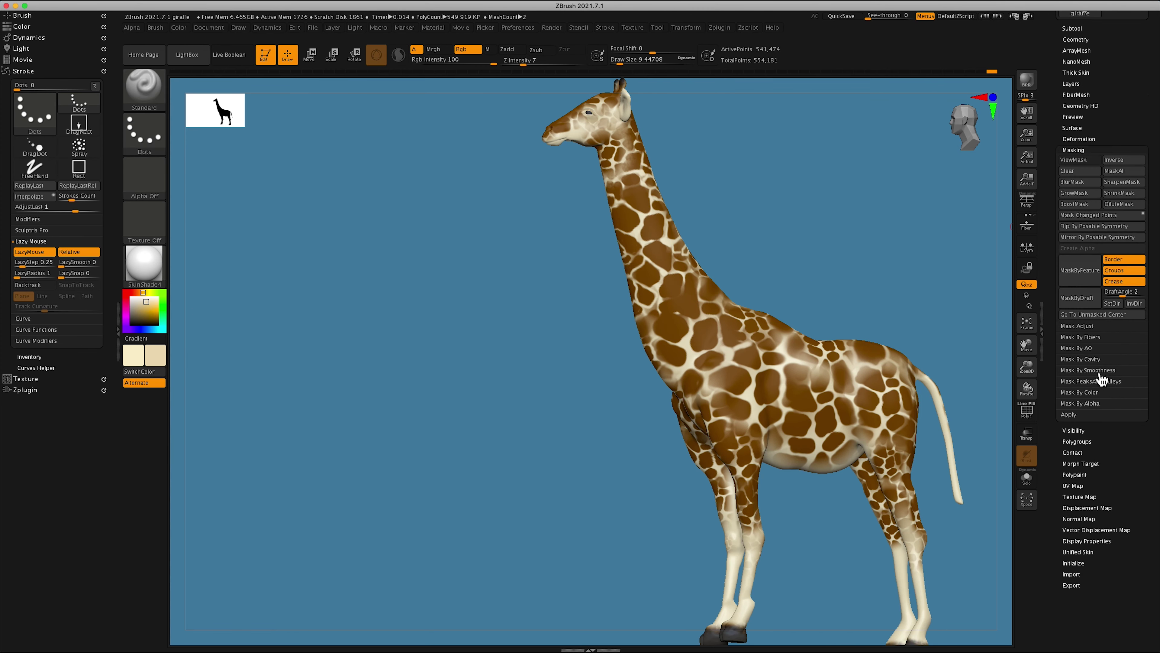
left_click(1082, 392)
right_click_drag(563, 184, 599, 195)
right_click_drag(684, 246, 657, 256)
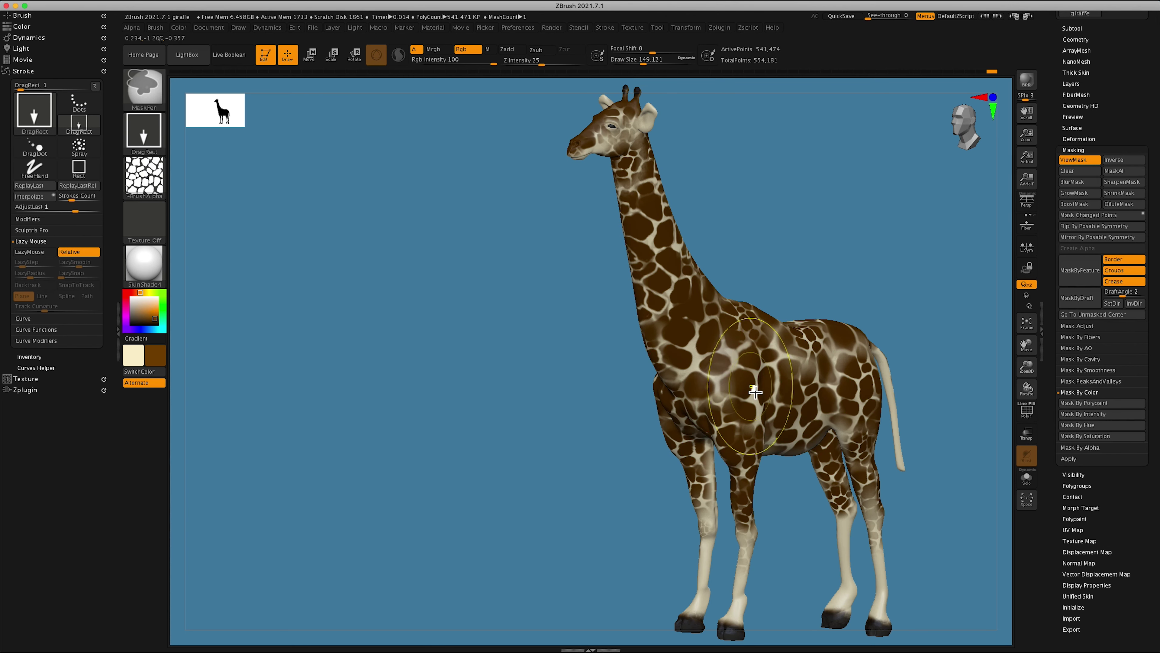
left_click(151, 372)
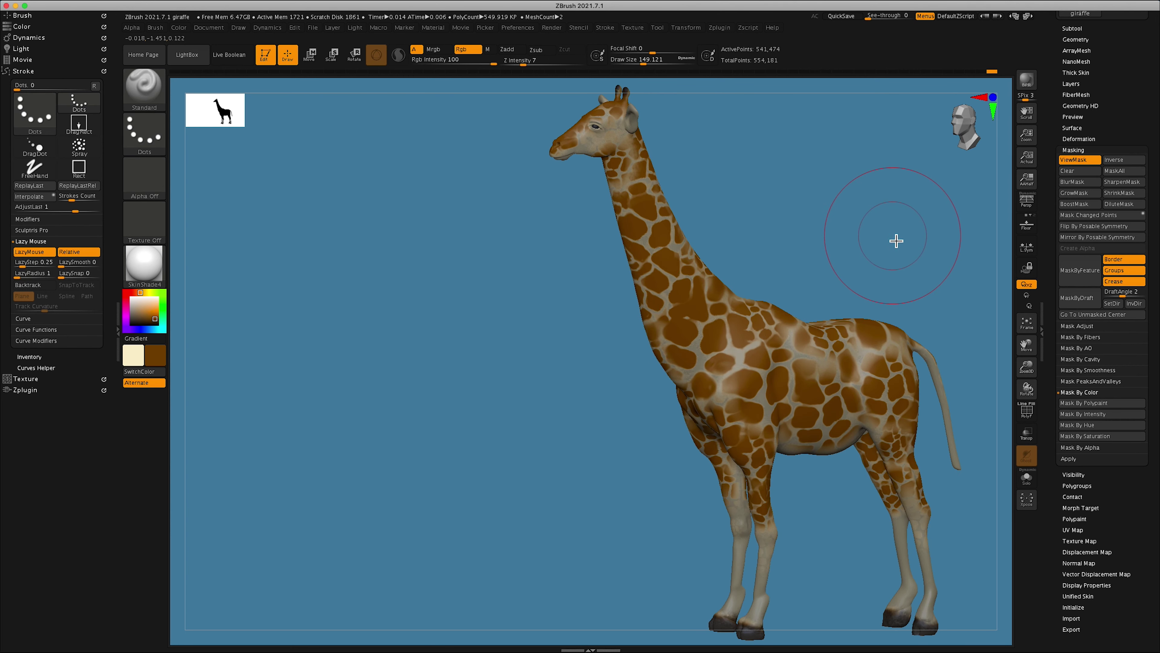
left_click(896, 241, "ctrl")
Repaint the unmasked patches a deeper brown around the body, then clear the mask
right_click_drag(876, 270, 590, 222)
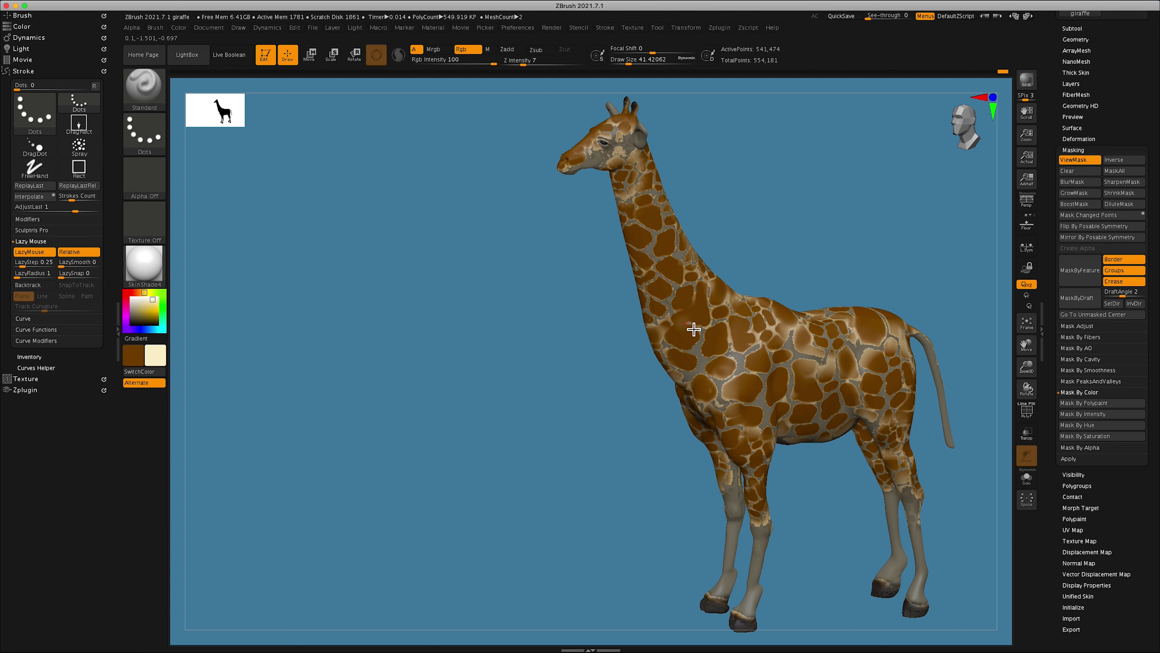
right_click_drag(686, 317, 789, 340)
right_click_drag(882, 346, 725, 346)
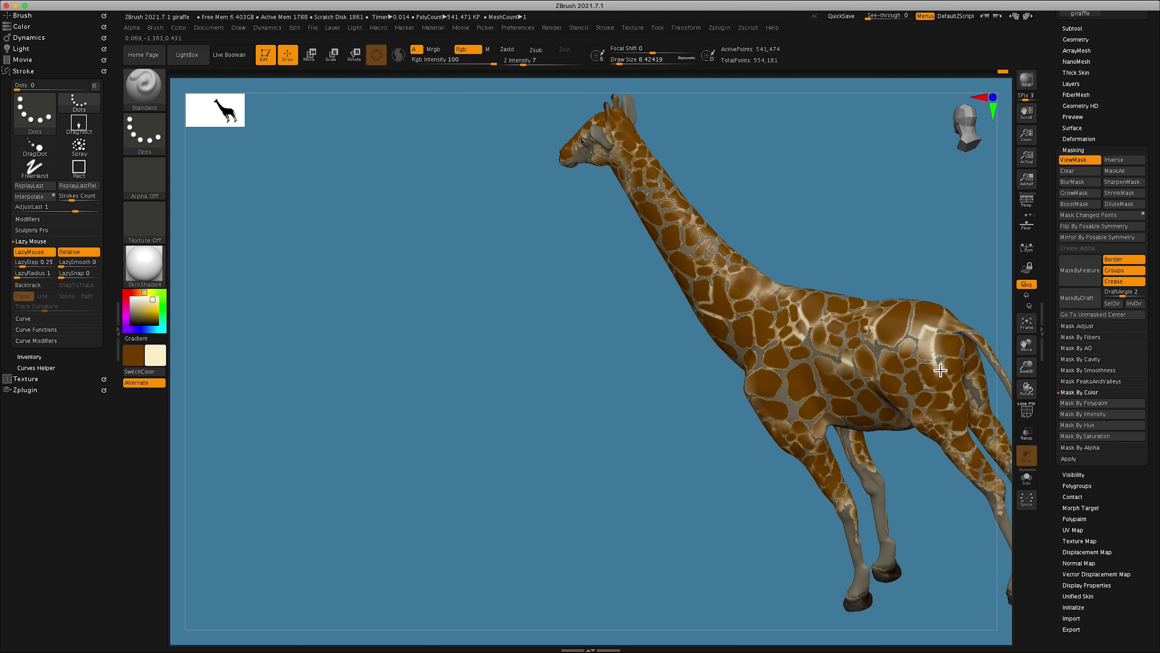
right_click_drag(252, 347, 602, 246)
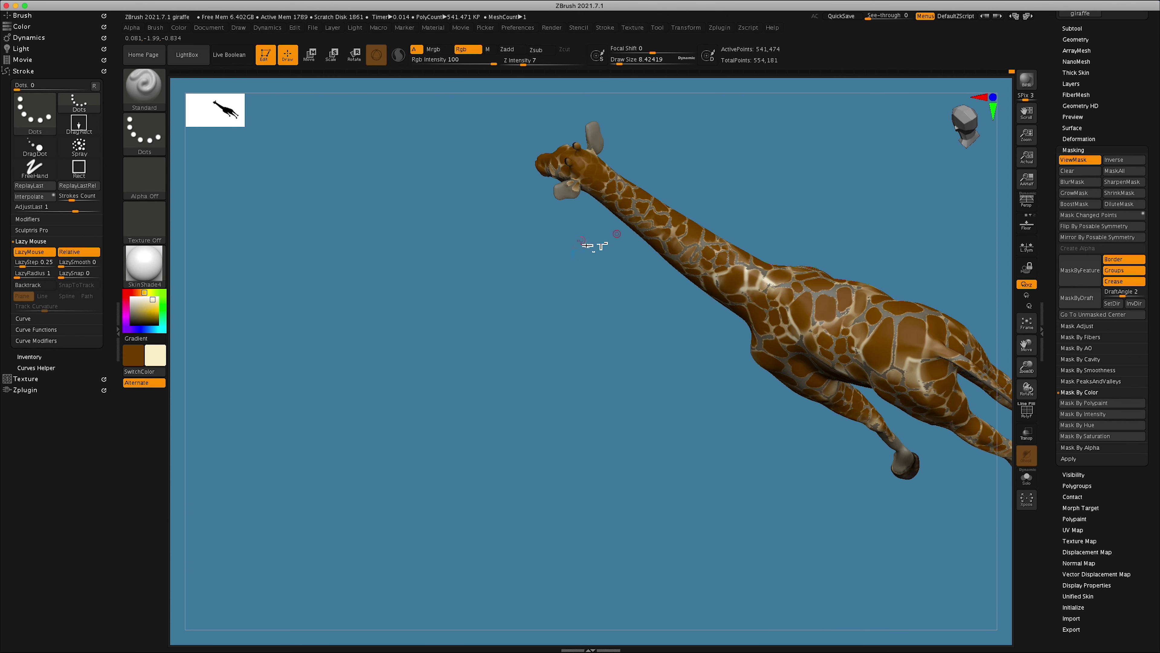
mouse_move(908, 367)
right_mouse_down("shift")
mouse_move(865, 256)
mouse_move(801, 365)
right_mouse_up("shift")
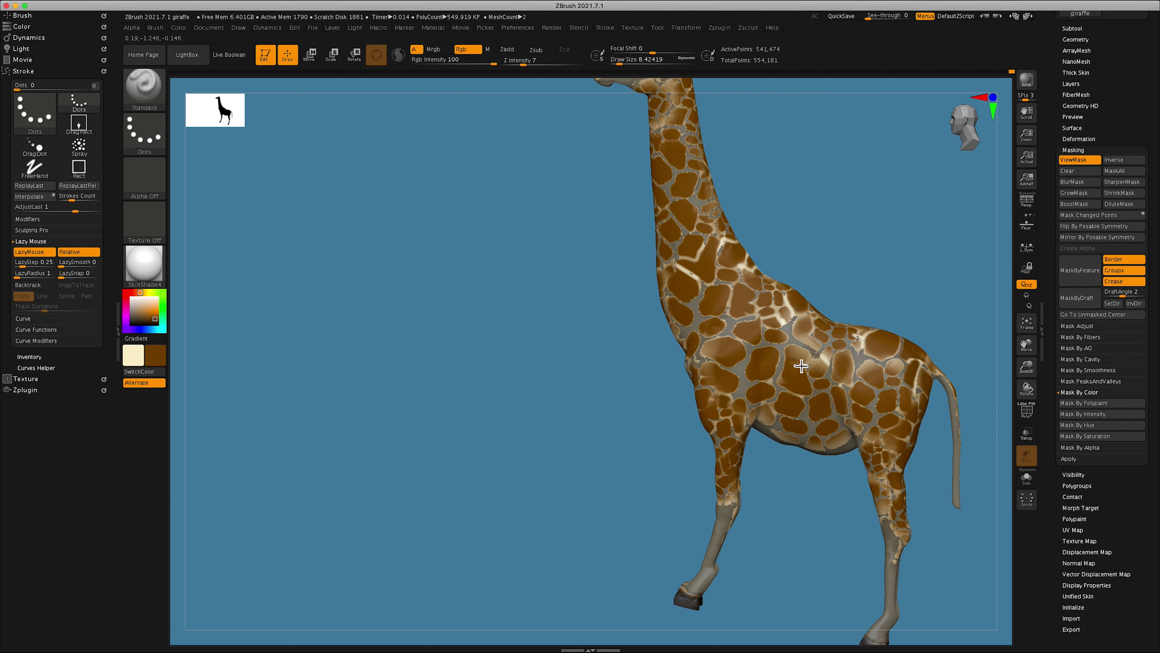
key("v")
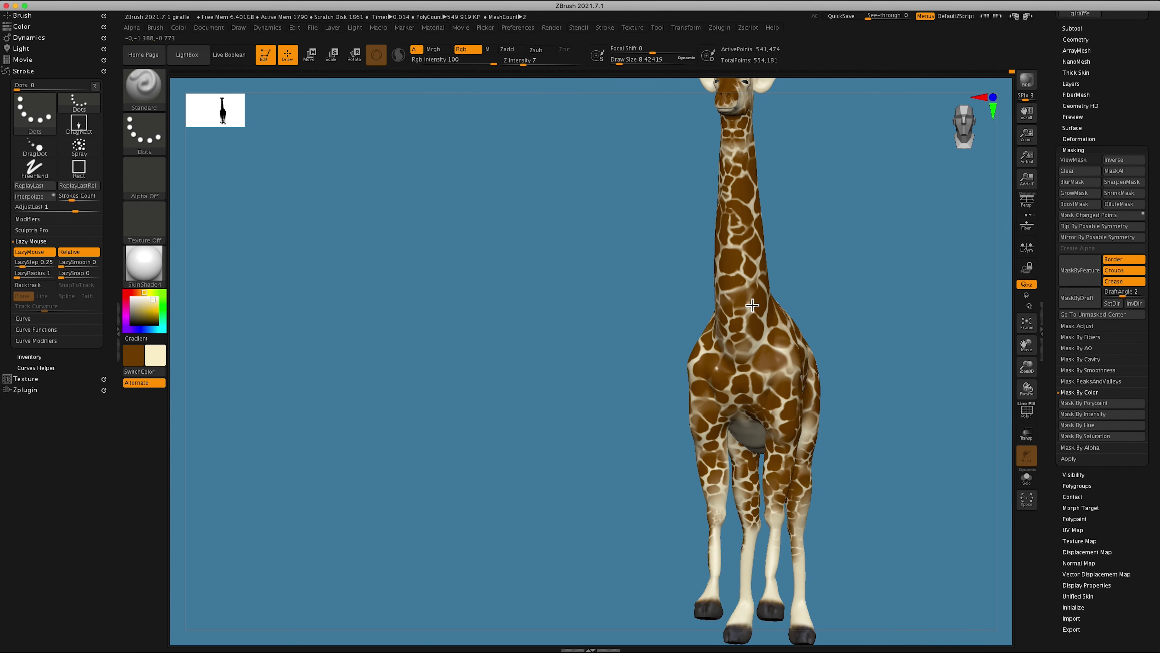
mouse_move(899, 236)
right_mouse_down()
mouse_move(721, 159)
mouse_move(867, 195)
mouse_move(565, 370)
mouse_move(474, 404)
right_mouse_up()
mouse_move(533, 446)
right_mouse_down()
mouse_move(500, 117)
mouse_move(532, 278)
mouse_move(518, 133)
mouse_move(562, 142)
mouse_move(735, 498)
mouse_move(901, 356)
right_mouse_up()
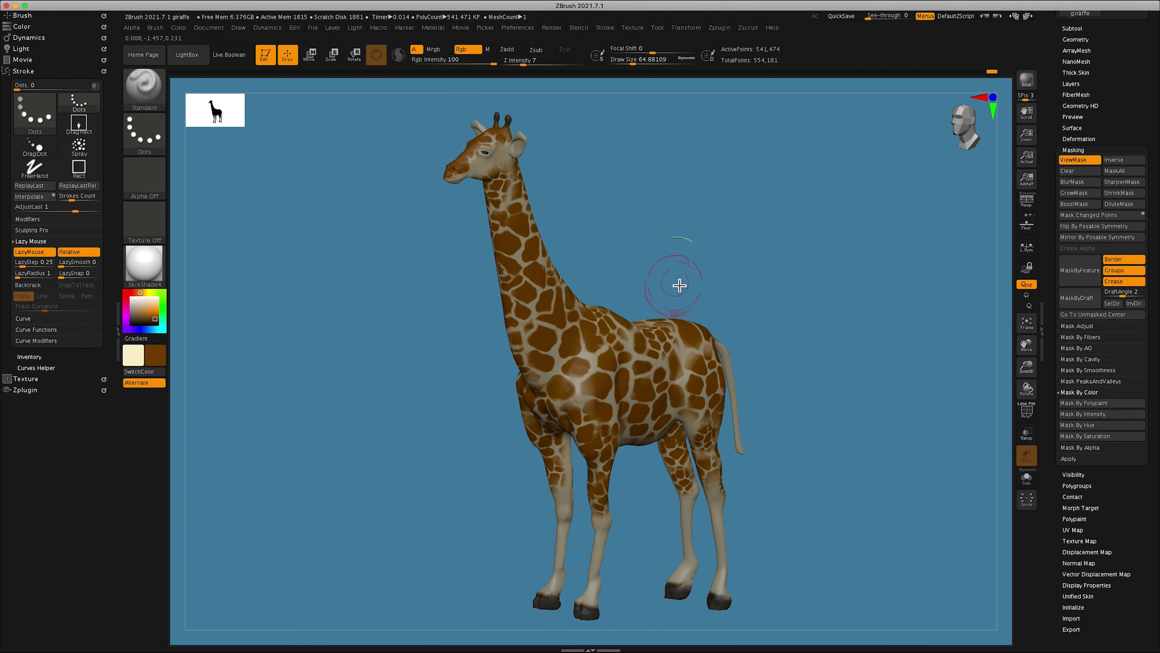
Touch up brown patches on the rear and tail with the Standard brush and Dots stroke
key("ctrl")
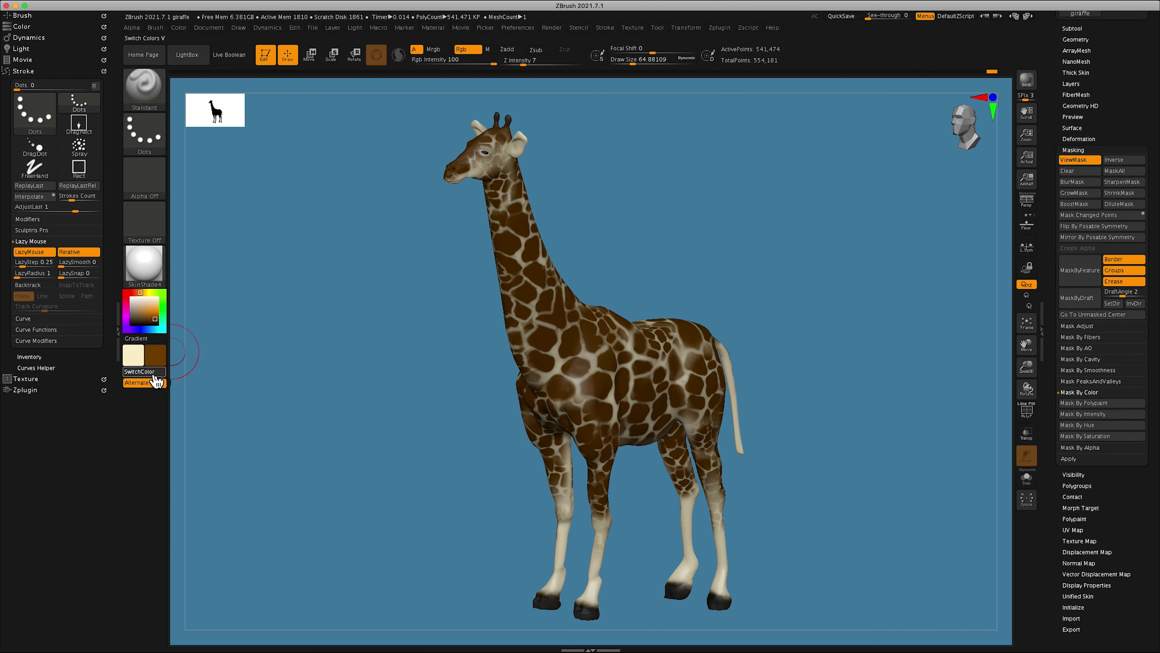
scroll(692, 272, "up", 5)
key("v")
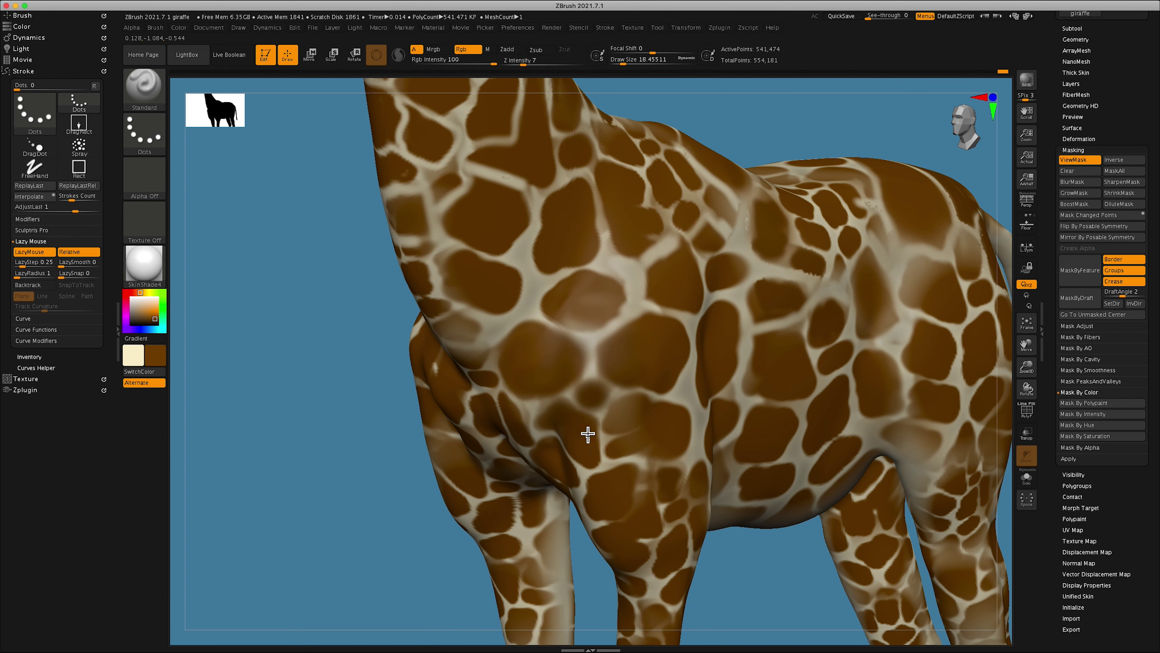
right_click_drag(918, 481, 839, 342)
scroll(839, 341, "up", 2)
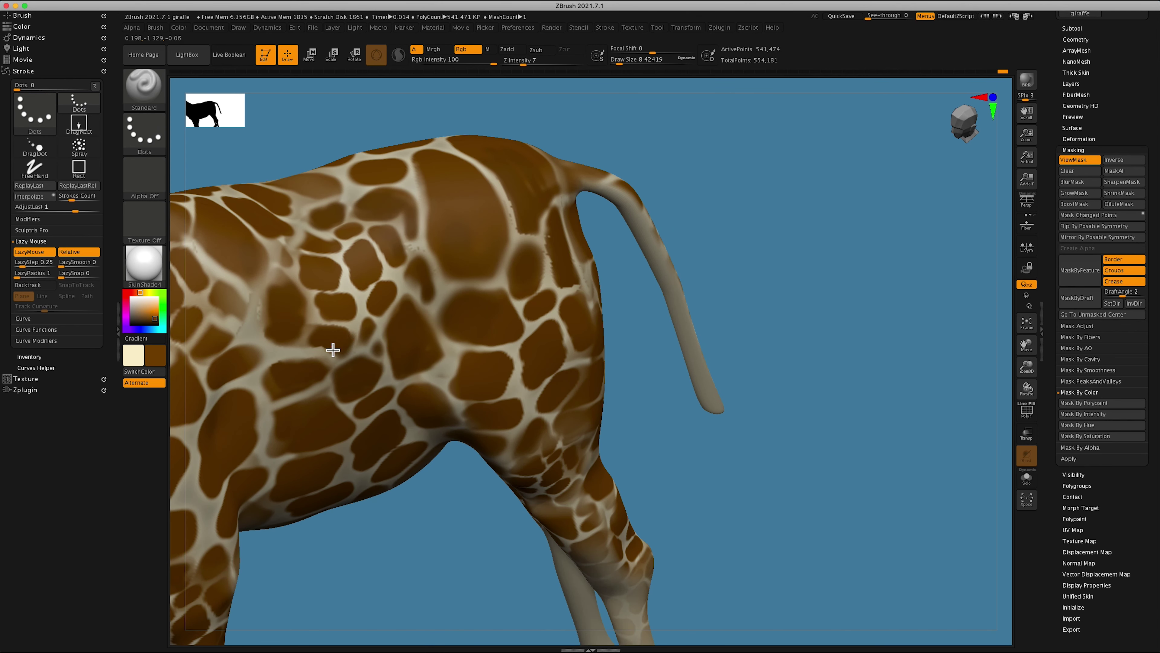
key("v")
key("f")
mouse_move(810, 324)
right_mouse_down()
mouse_move(581, 374)
mouse_move(511, 353)
right_mouse_up()
Brighten the cream lines and underbelly along neck and body, alternating brown and cream
key("v")
key("v")
mouse_move(518, 282)
right_mouse_down()
mouse_move(778, 363)
mouse_move(311, 379)
right_mouse_up()
key("v")
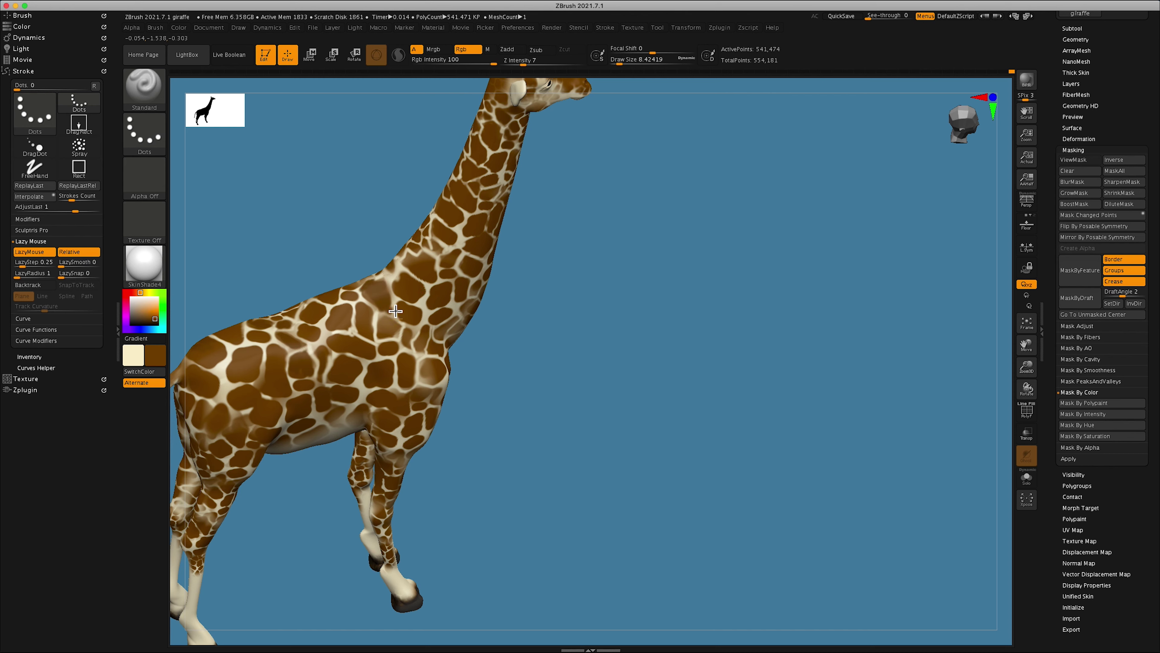
mouse_move(395, 311)
right_mouse_down()
mouse_move(648, 285)
mouse_move(226, 382)
right_mouse_up()
key("v")
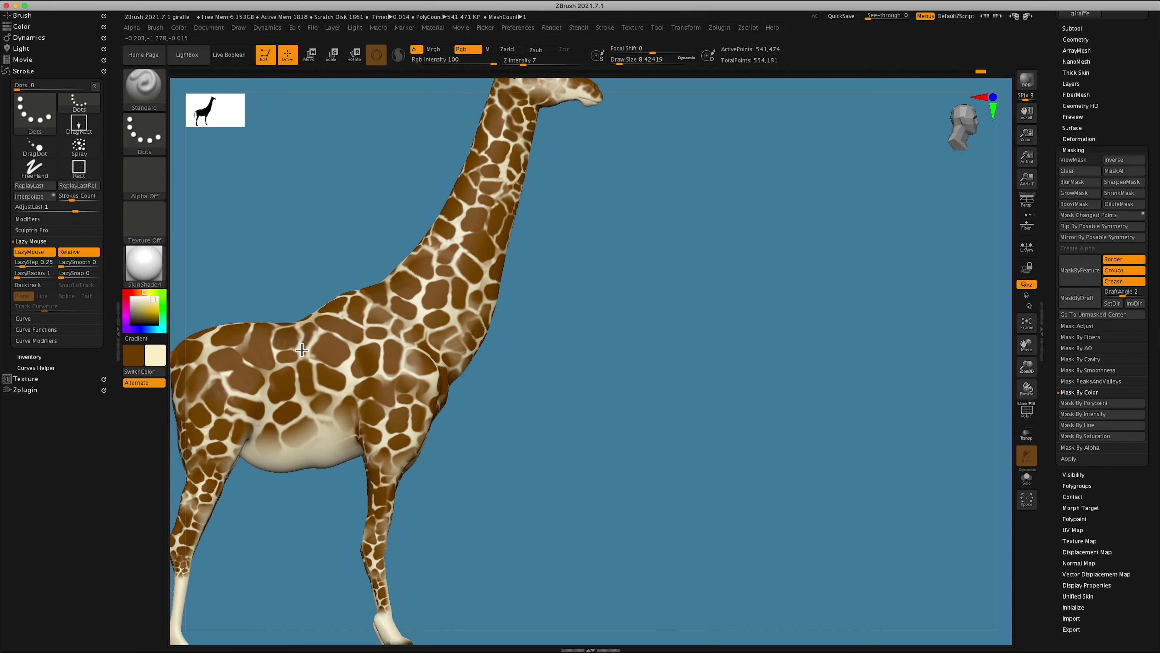
mouse_move(302, 350)
right_mouse_down()
mouse_move(474, 378)
mouse_move(595, 340)
mouse_move(520, 202)
mouse_move(567, 217)
mouse_move(566, 298)
right_mouse_up()
key("v")
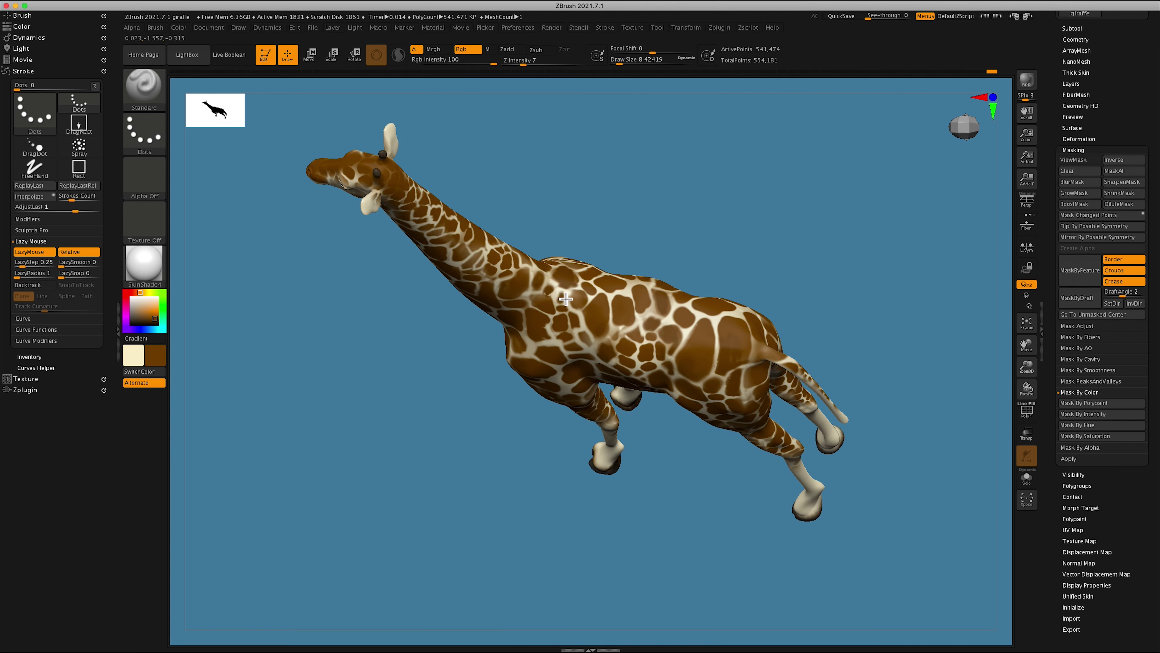
mouse_move(644, 260)
right_mouse_down()
mouse_move(689, 241)
mouse_move(585, 495)
right_mouse_up()
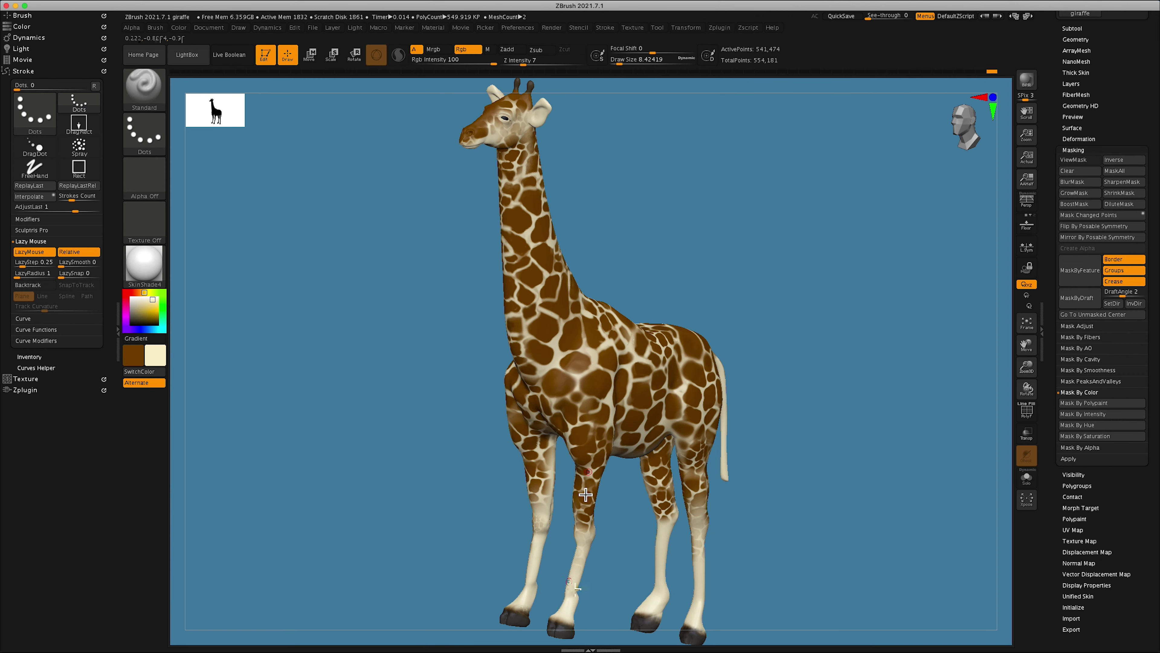
mouse_move(555, 623)
right_mouse_down()
mouse_move(662, 526)
mouse_move(803, 446)
mouse_move(609, 492)
mouse_move(819, 339)
mouse_move(906, 240)
mouse_move(838, 206)
right_mouse_up()
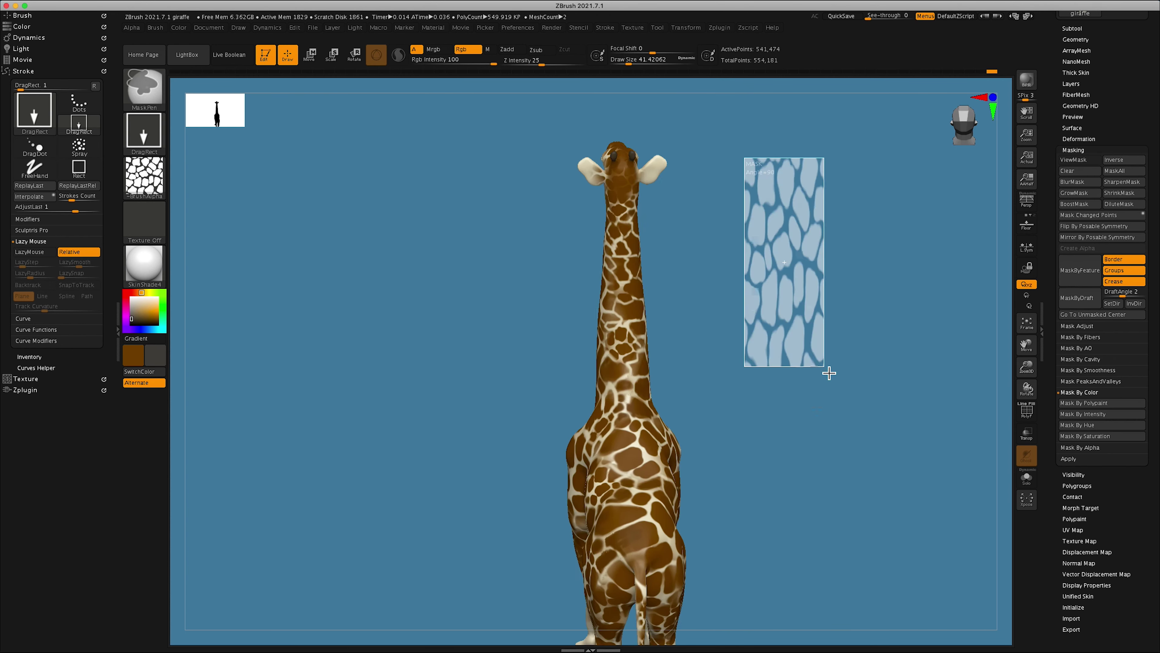
From a top-down rear view, mask a stripe along the top of the giraffe's neck
right_click_drag(828, 371, 625, 155)
right_click_drag(634, 478, 777, 351)
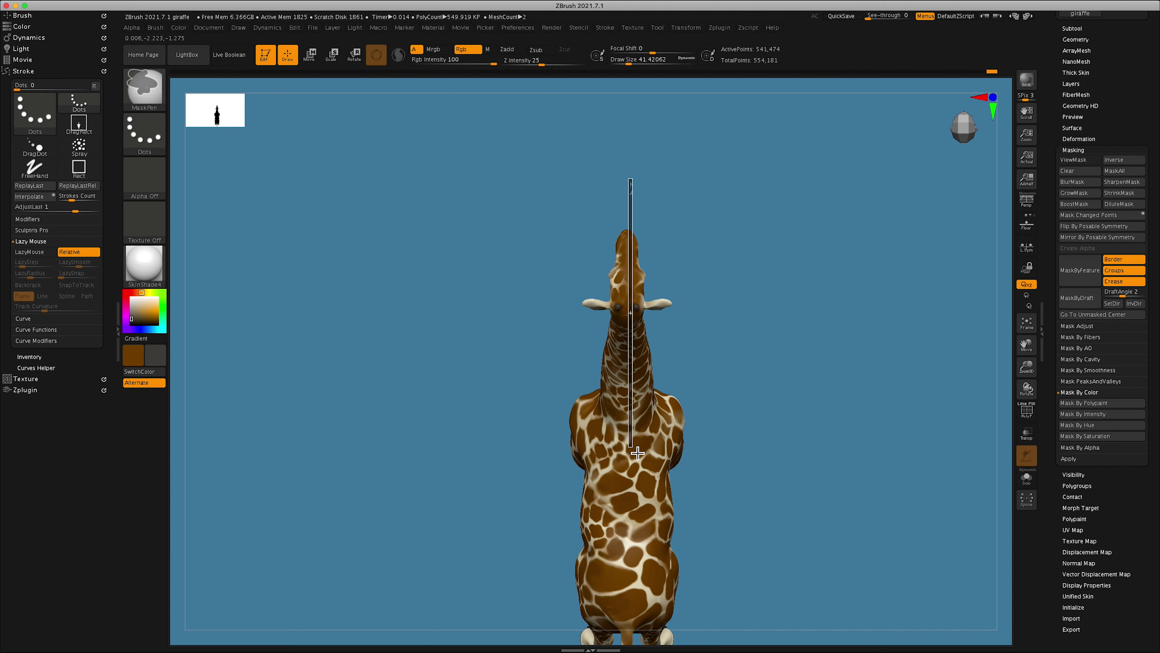
right_click_drag(637, 453, 803, 293)
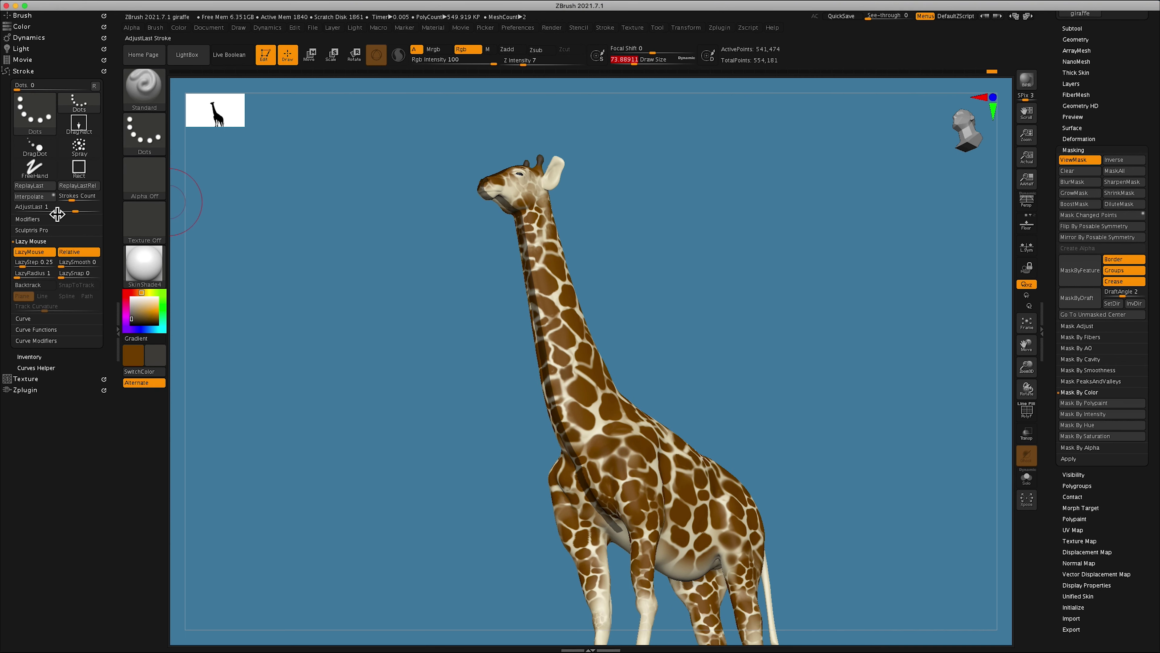
left_click(22, 15)
Preview fibers on the masked neck using the Fibers225 preset, length about 36, with adjusted coverage
mouse_move(689, 228)
right_mouse_down()
mouse_move(834, 428)
mouse_move(1013, 443)
right_mouse_up()
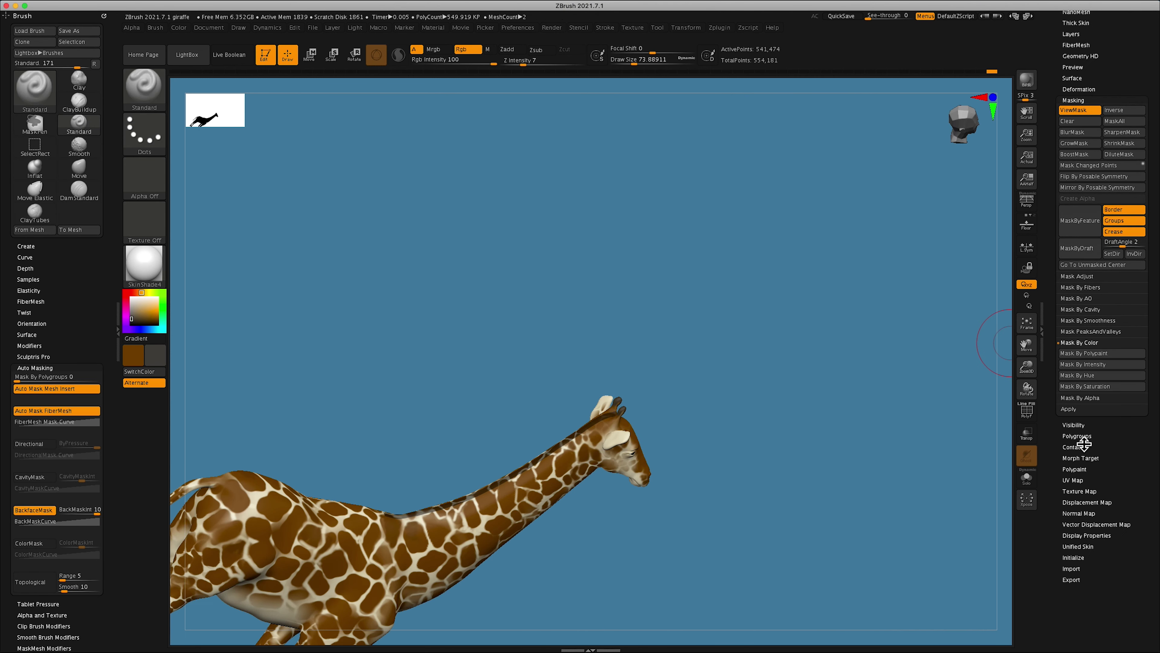
left_click(1075, 500)
left_click(1080, 241)
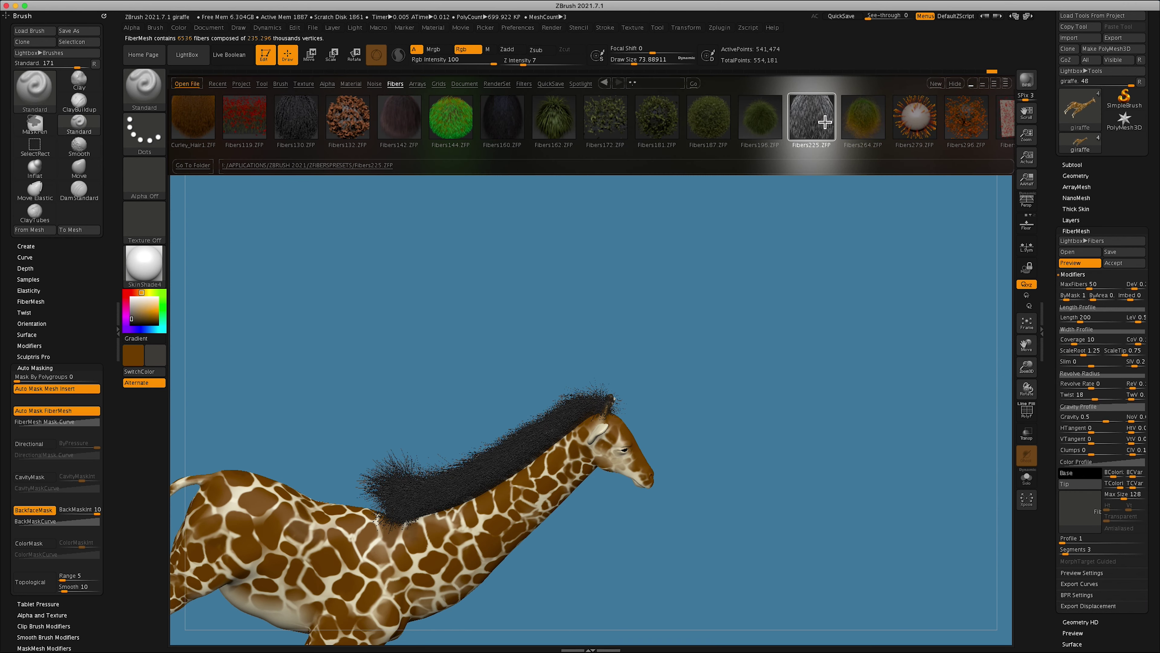
left_click_drag(1089, 325, 1069, 326)
right_click_drag(886, 393, 684, 432)
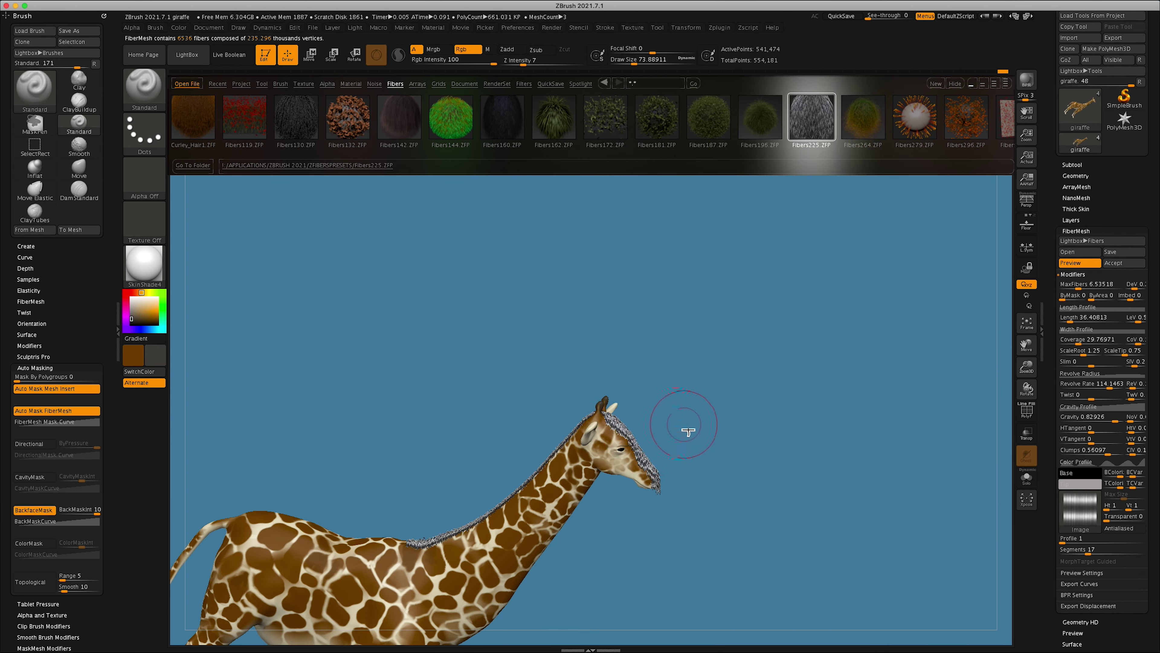
Switch to the Fibers142 preset and accept the dark mane as new subtool Fibers11
right_click_drag(842, 389, 960, 398)
left_click(399, 117)
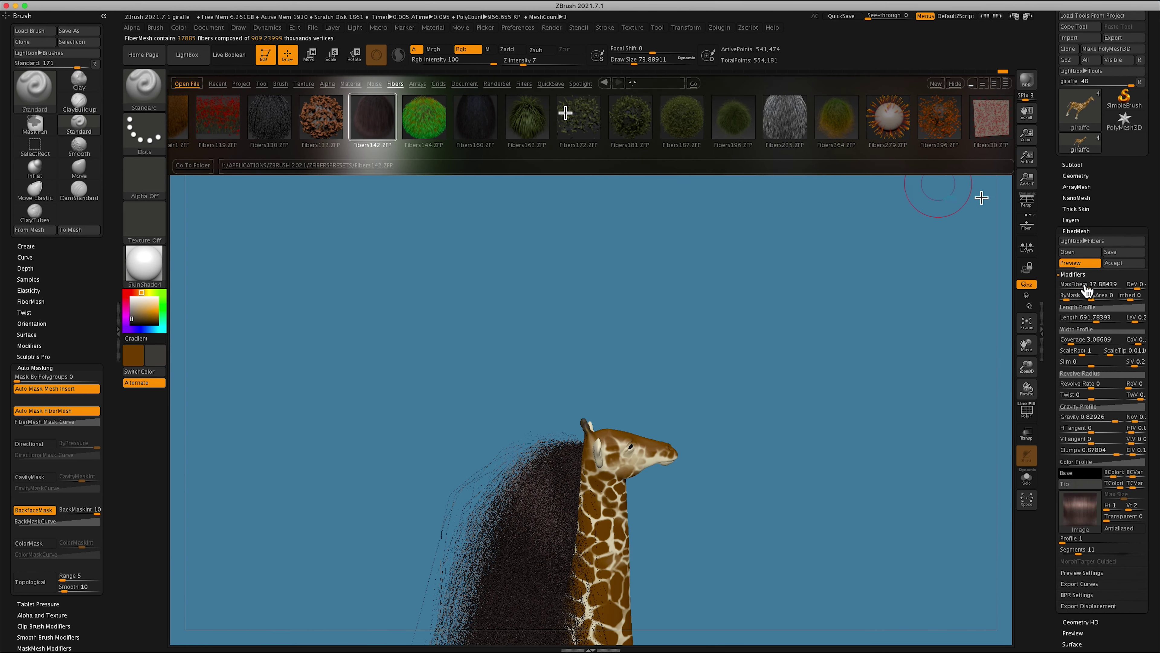
key("comma")
scroll(1101, 320, "down", 5)
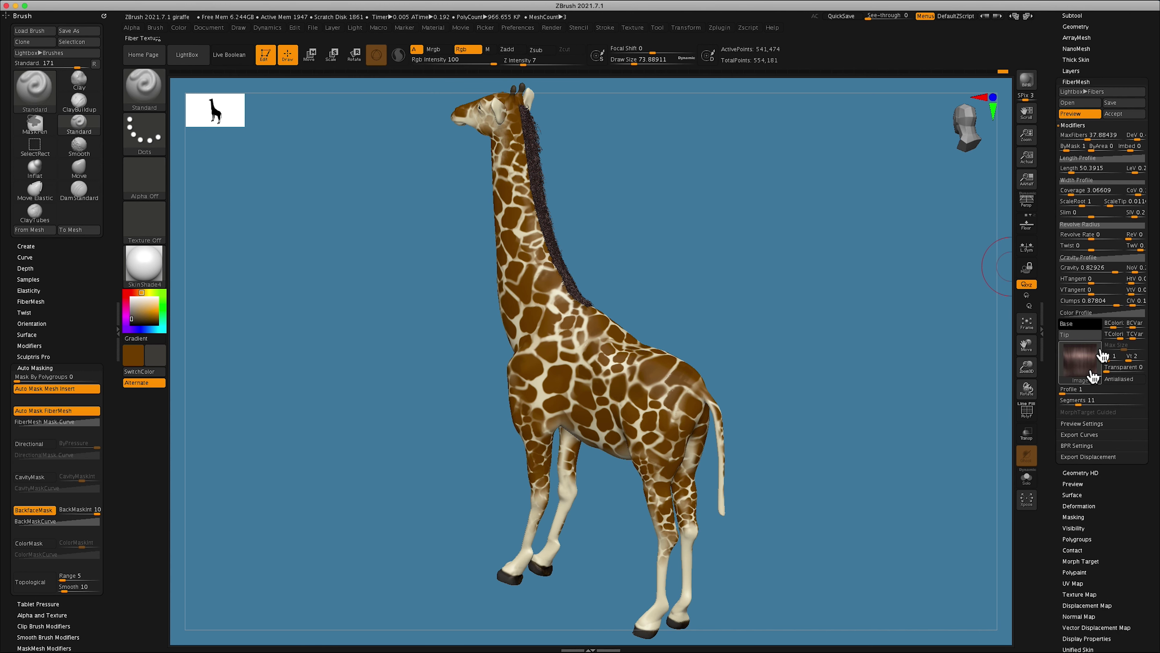
left_click(1079, 113)
left_click(994, 135)
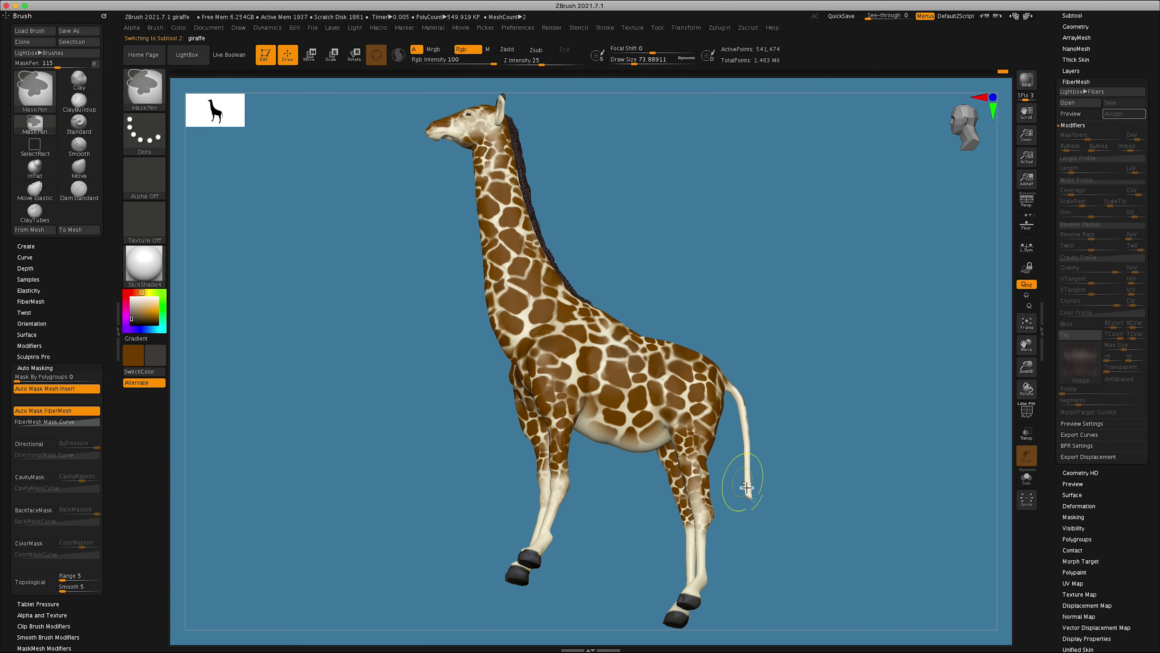
left_click(1124, 113)
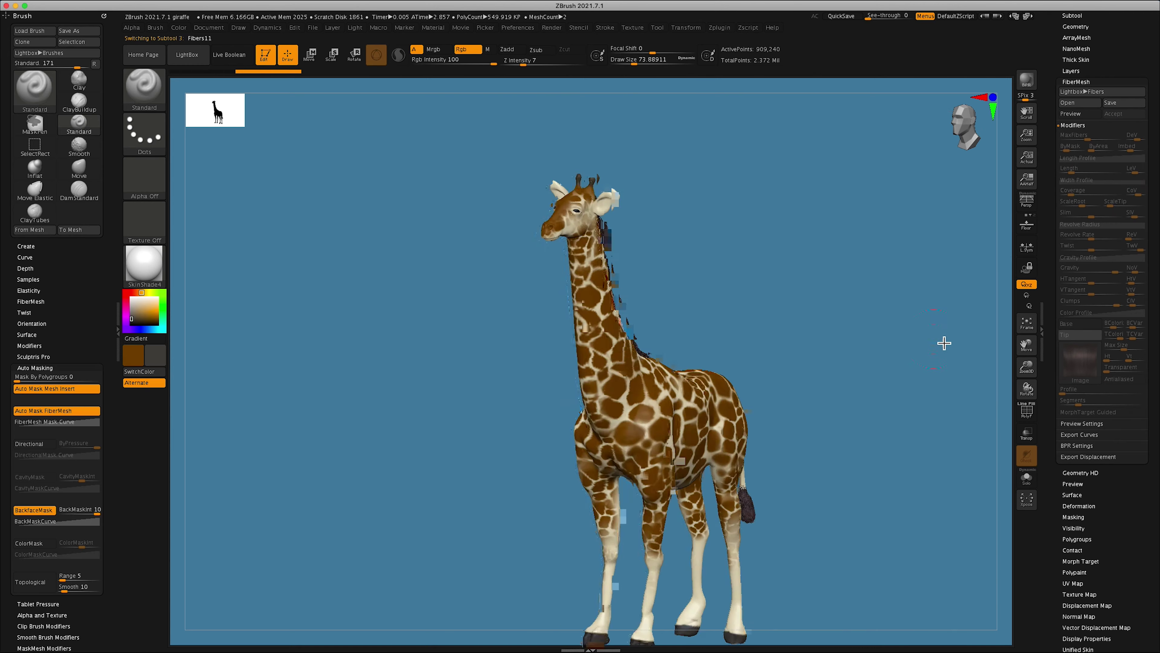